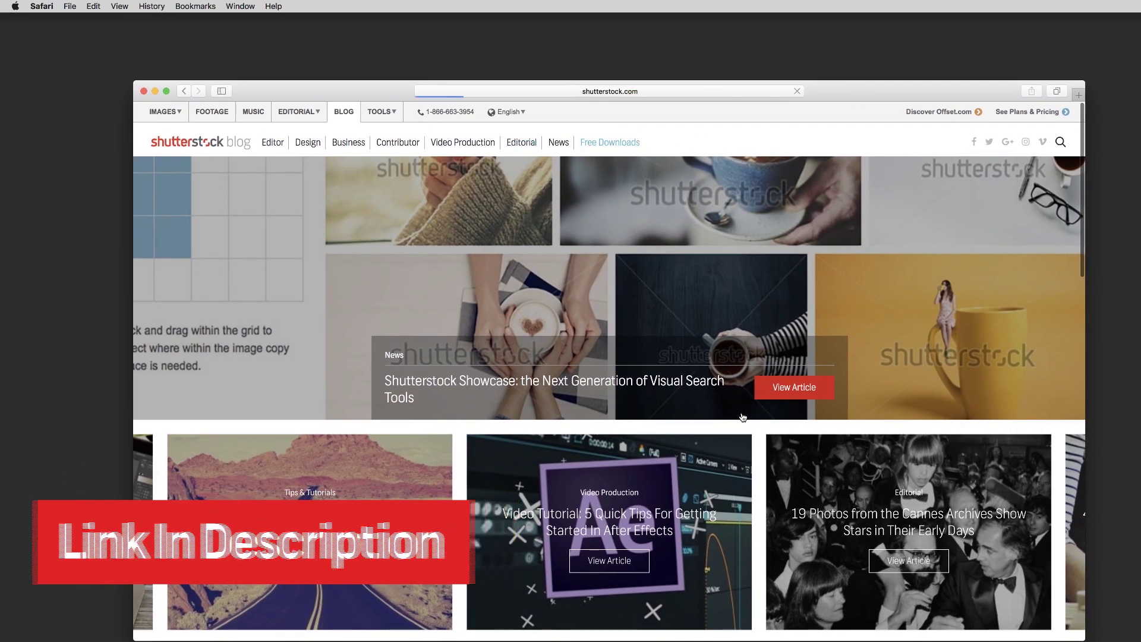
Open the '50 Free Distressed Textures for Designers' article and scroll to its download section
scroll(439, 391, down, 2)
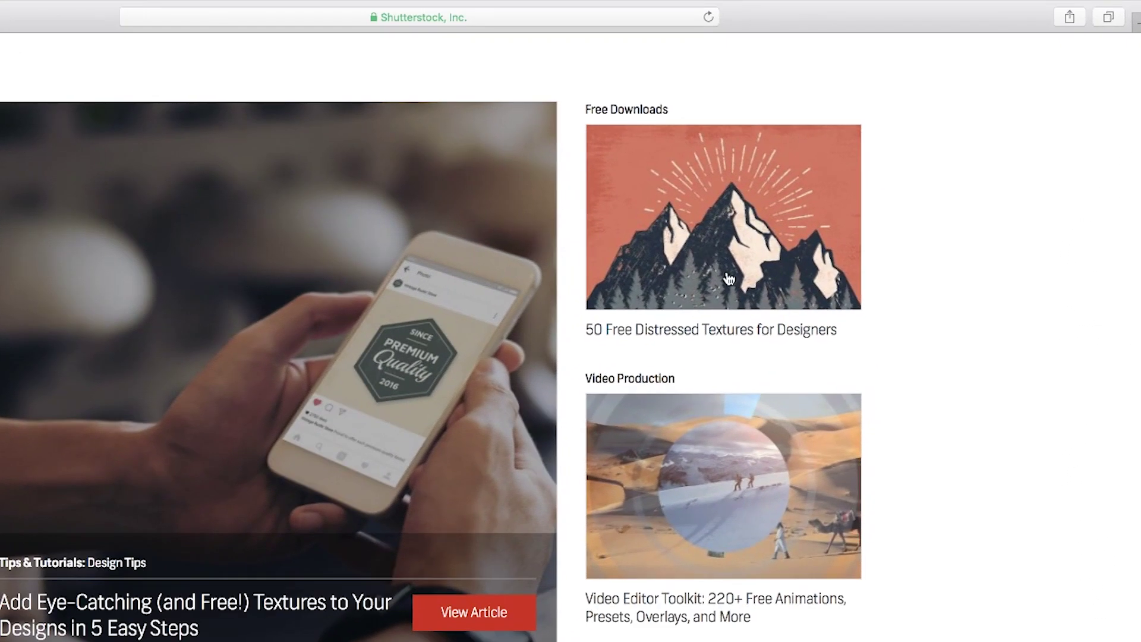
click(757, 263)
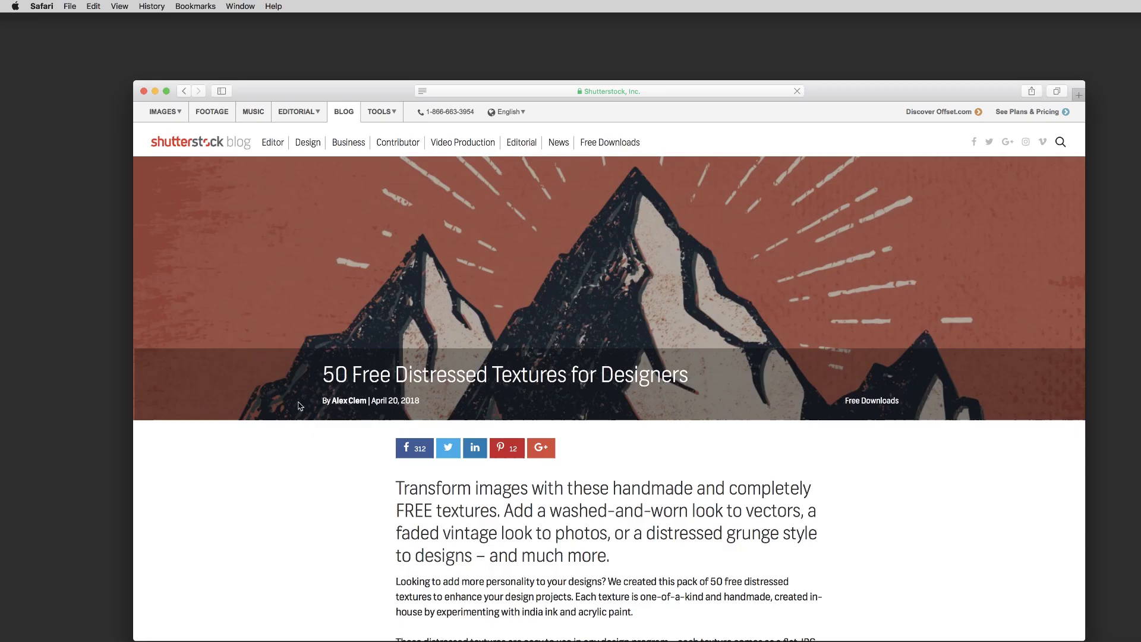
scroll(300, 407, down, 15)
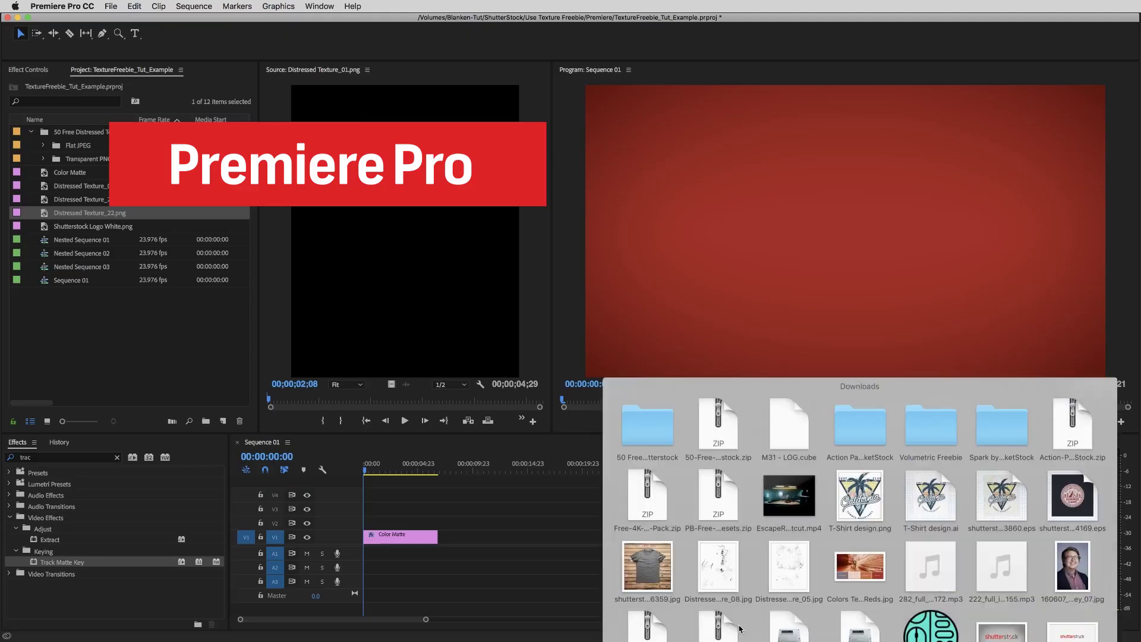
Open the 50 Free Distressed Textures Shutterstock folder and list its Transparent PNG textures
click(657, 427)
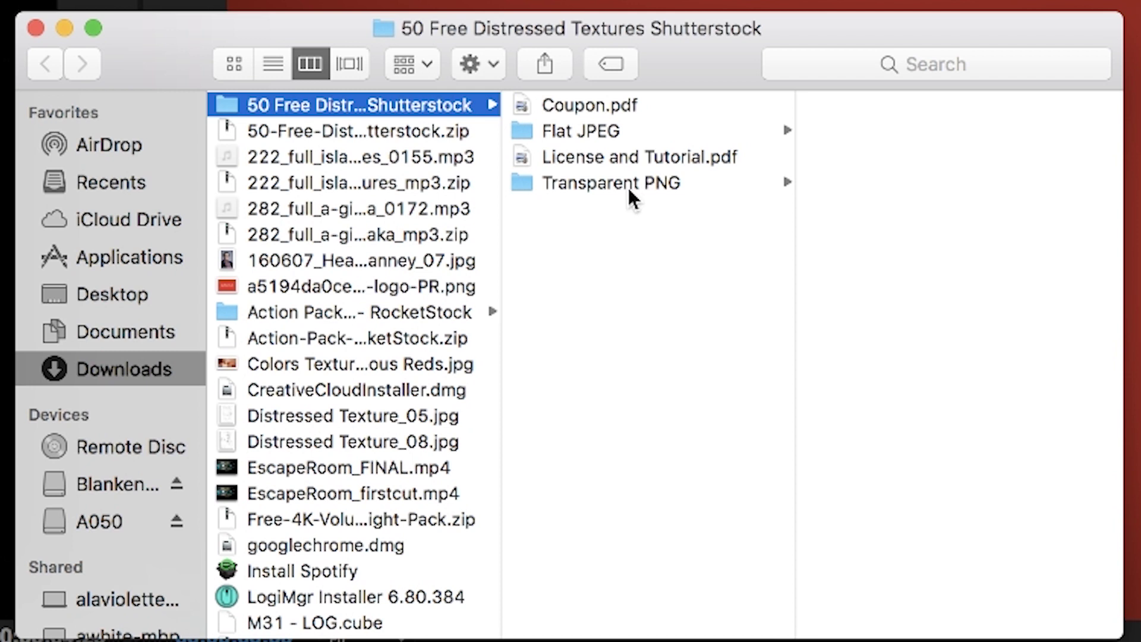
click(629, 184)
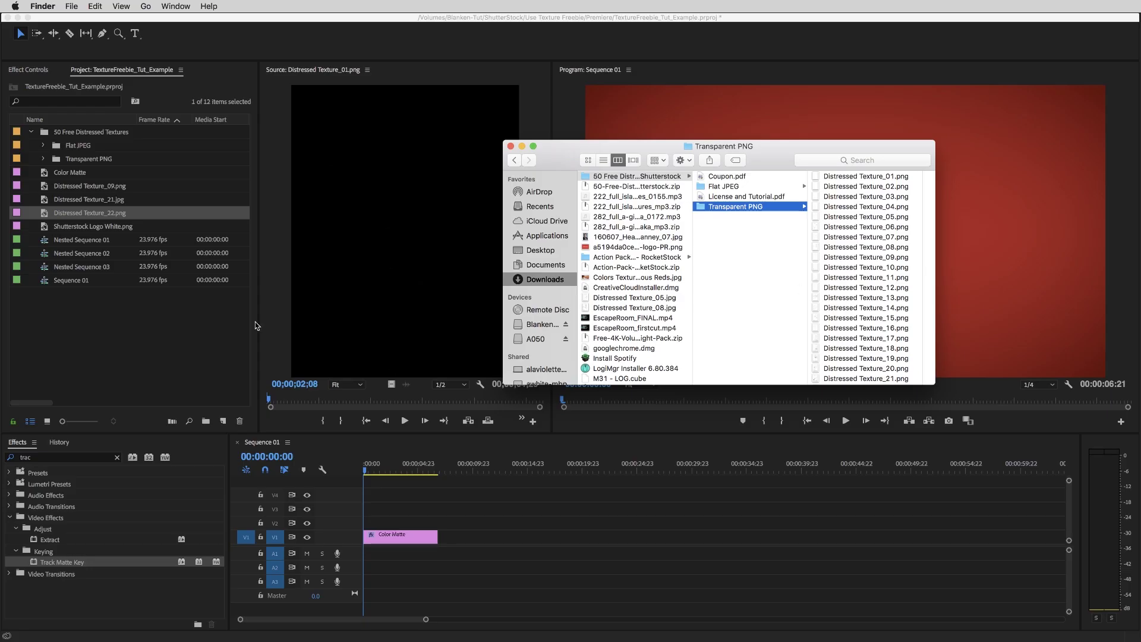
click(257, 326)
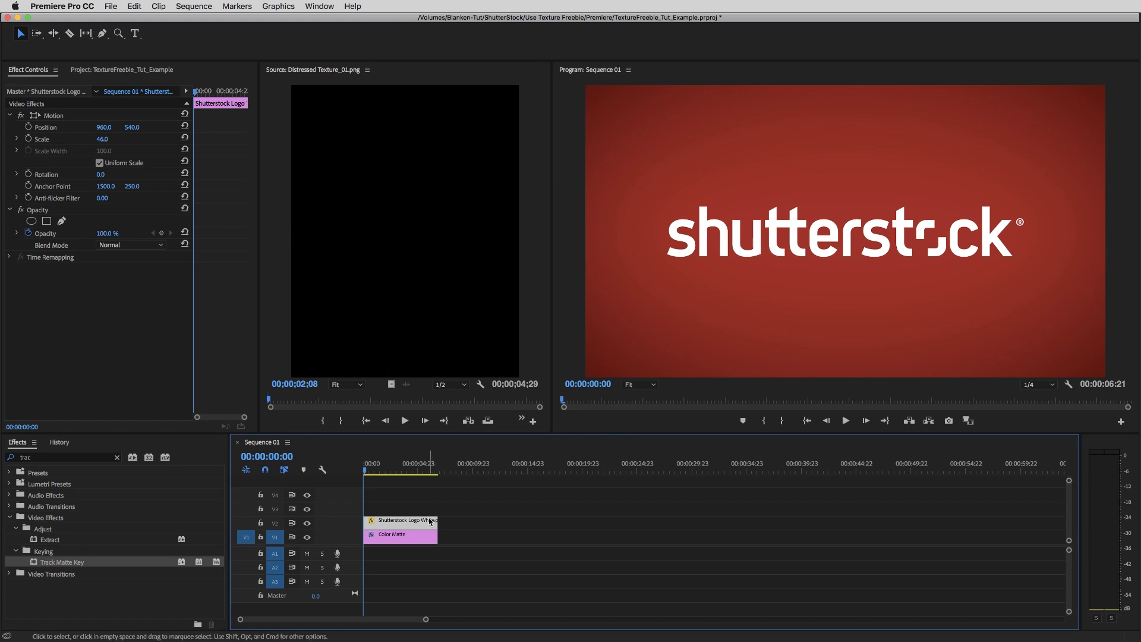
Nest the Shutterstock logo clip on V2 into its own sequence, Nested Sequence 04
right_click(396, 526)
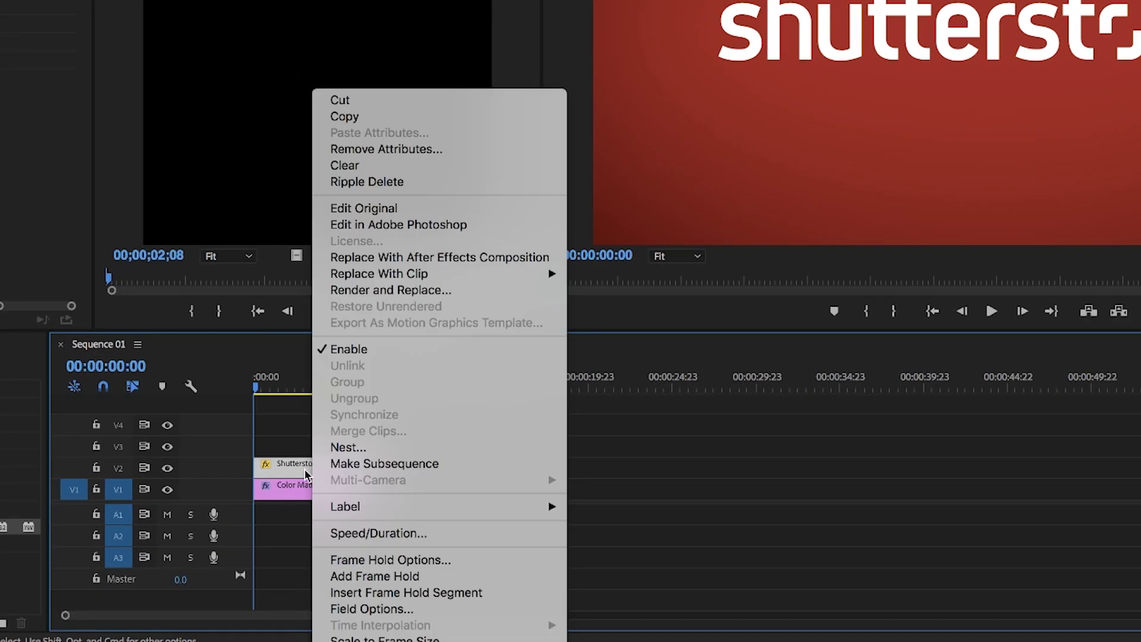
click(359, 447)
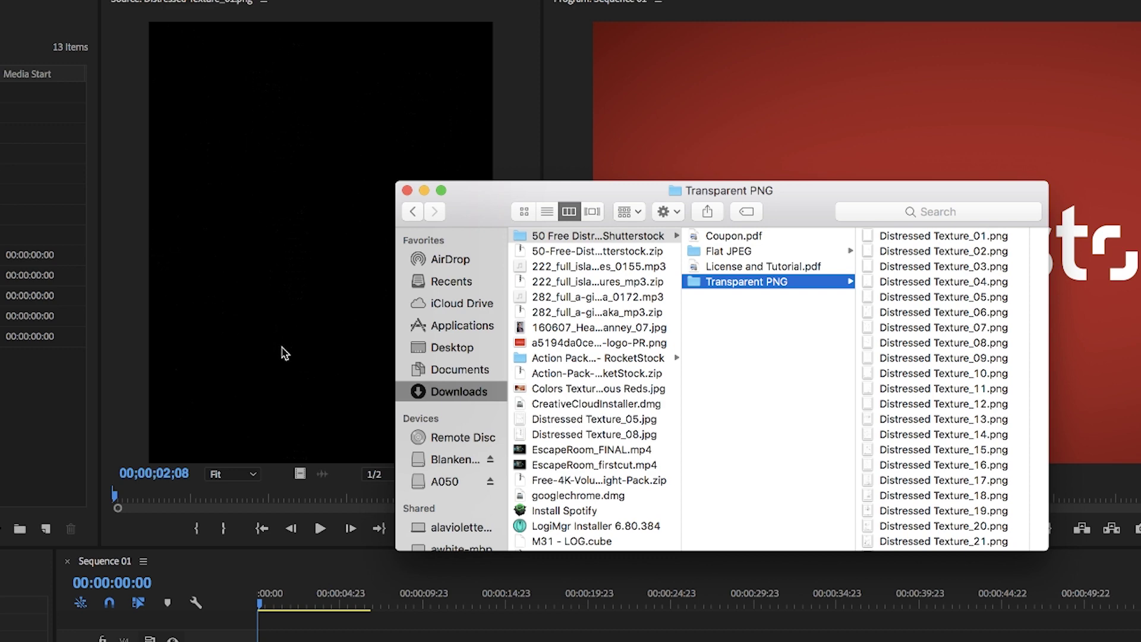
Preview Distressed Texture_03.png full size in Quick Look
click(944, 266)
key(space)
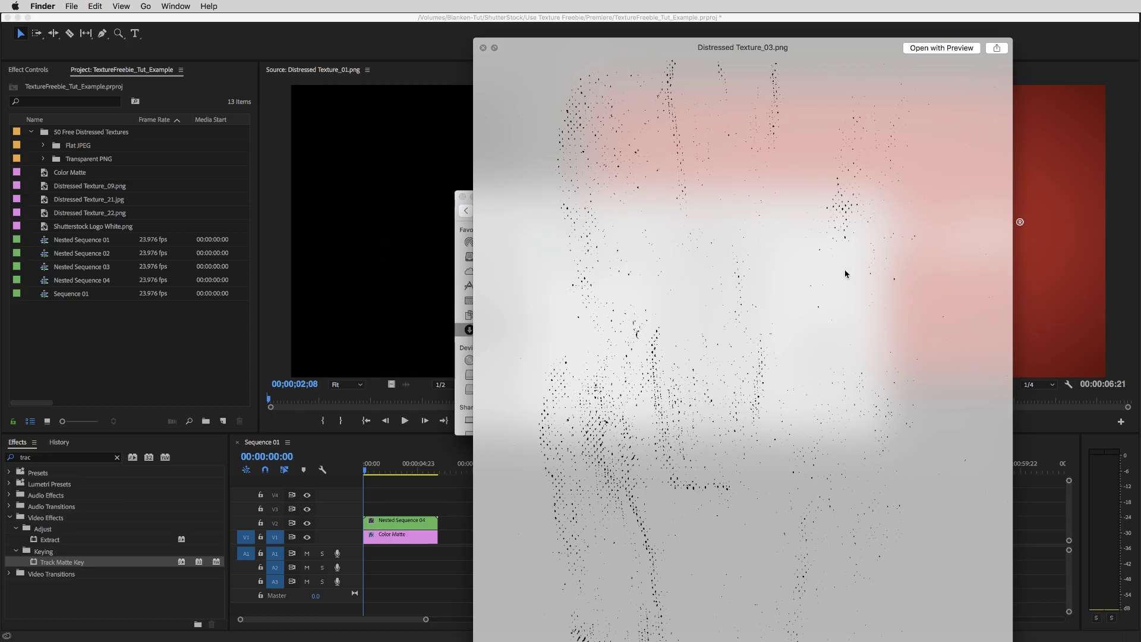
key(space)
Place Distressed Texture_03.png on track V3 above the nested logo and play the sequence
drag(701, 248, 507, 433)
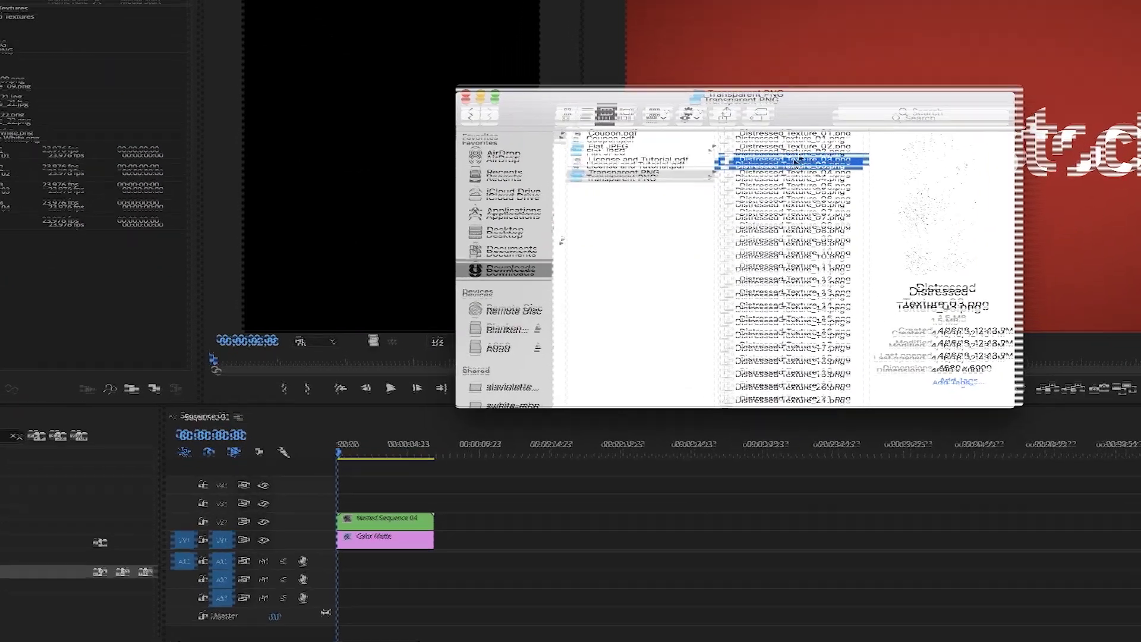
drag(573, 326, 272, 495)
click(311, 453)
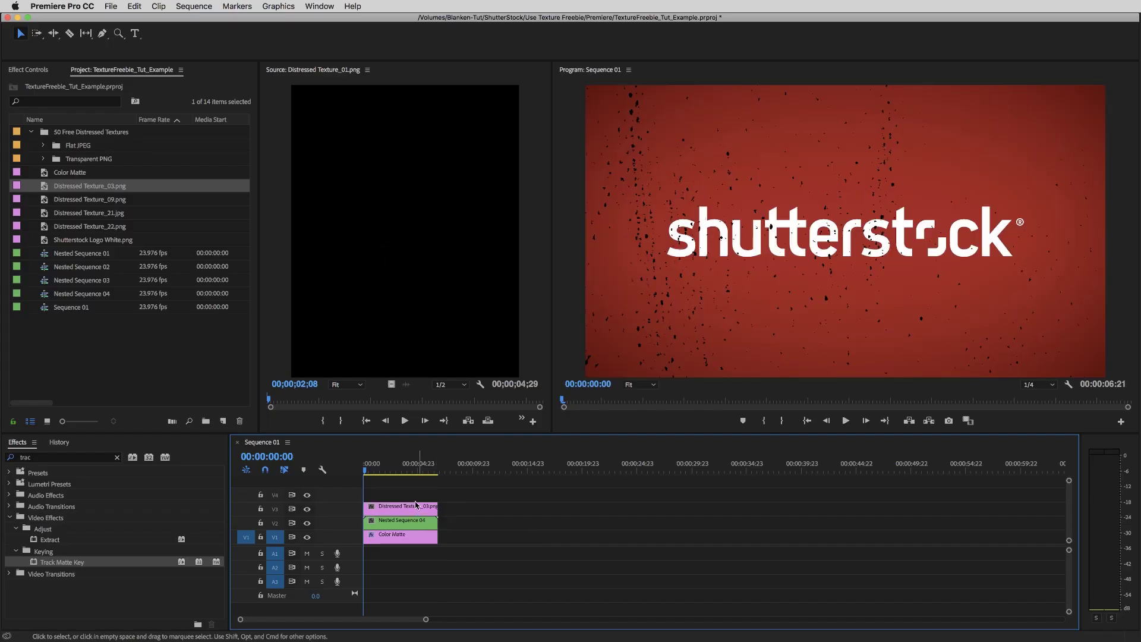
key(space)
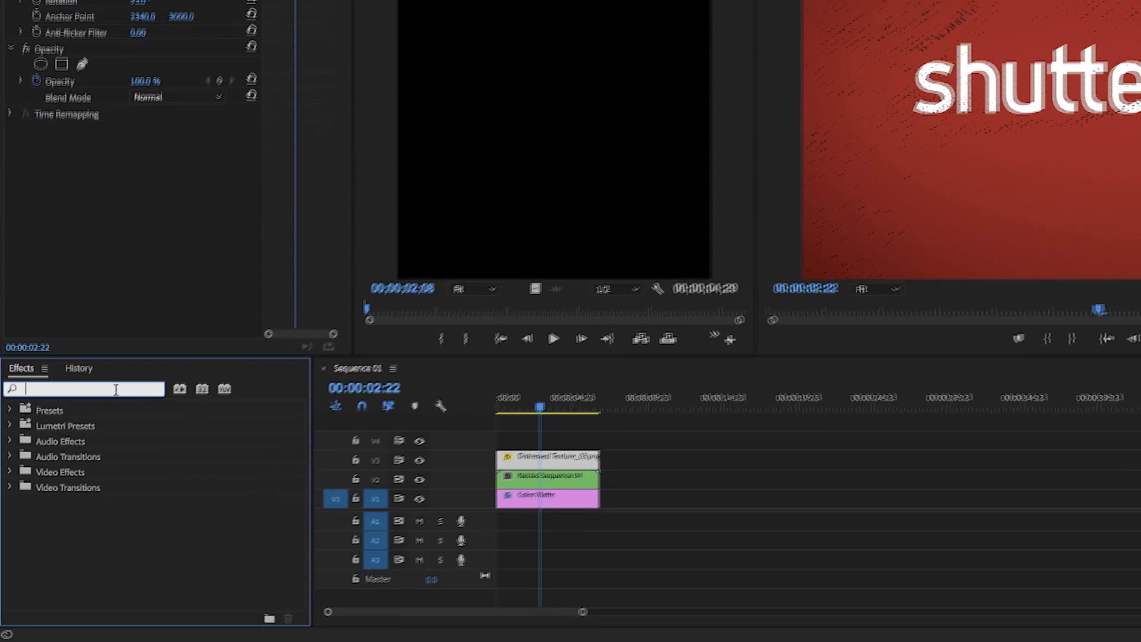
Apply the Track Matte Key effect to Nested Sequence 04 and inspect its Matte track choices
text(track ma)
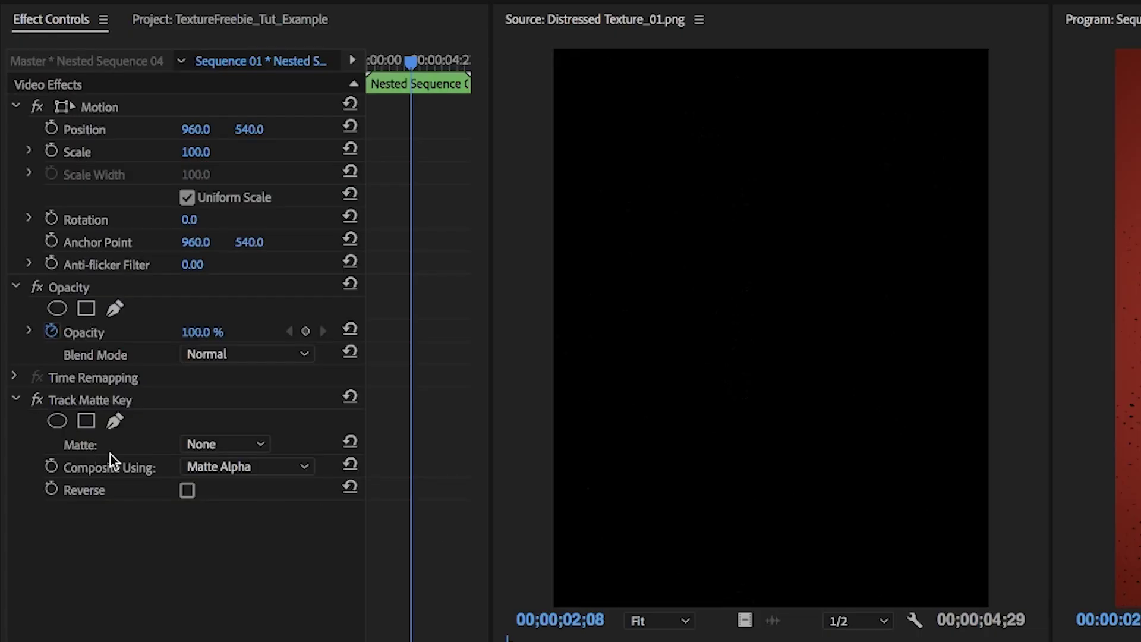
click(241, 450)
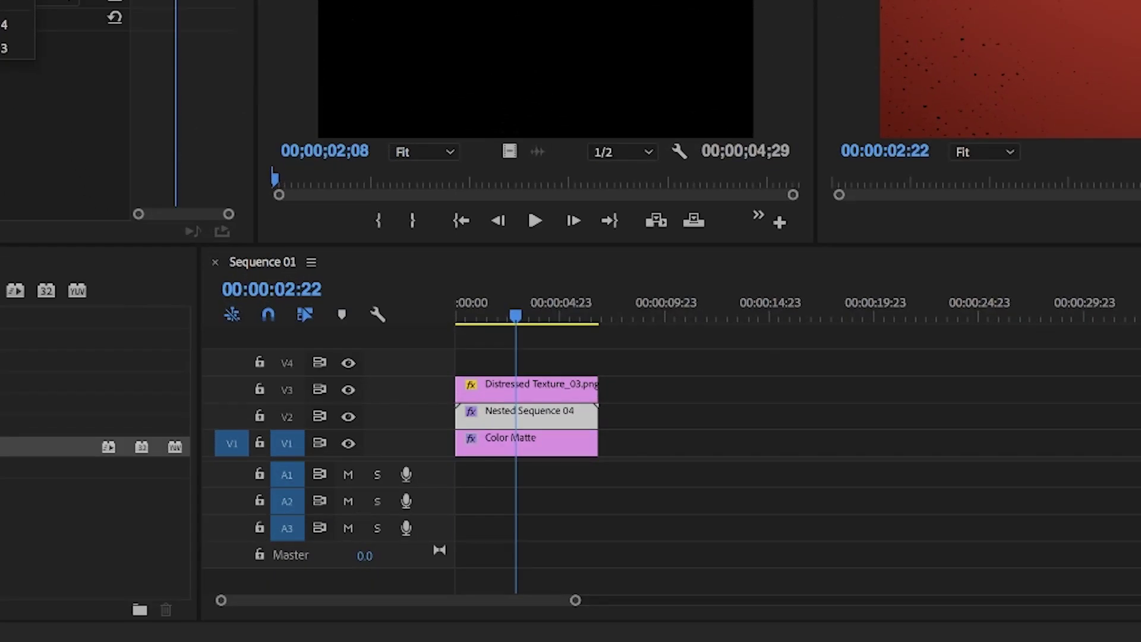
click(551, 421)
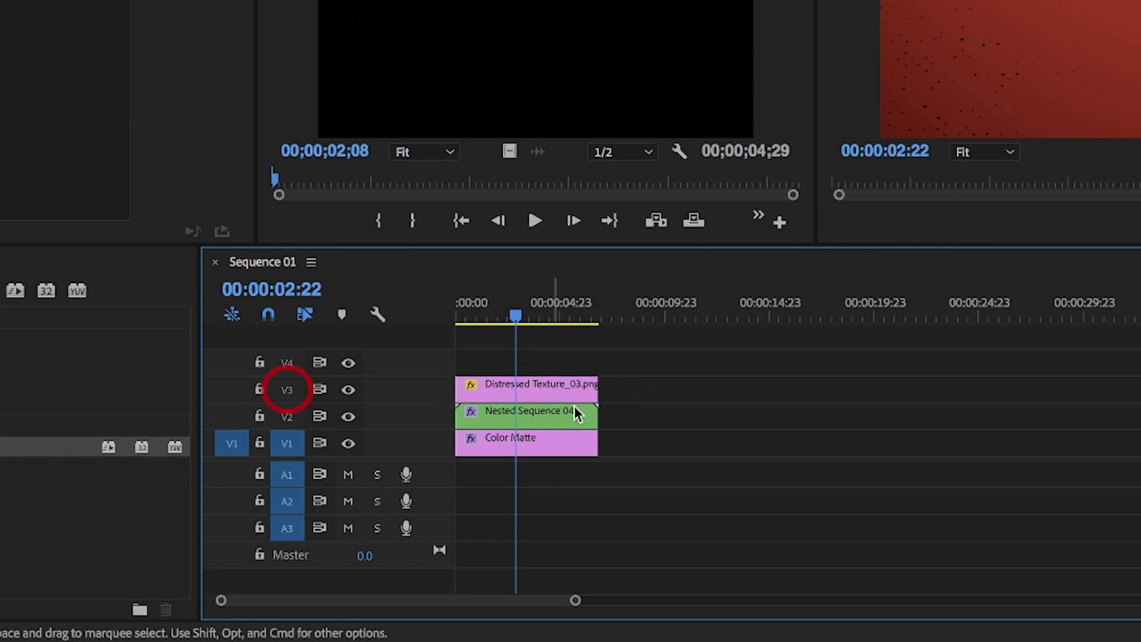
click(562, 415)
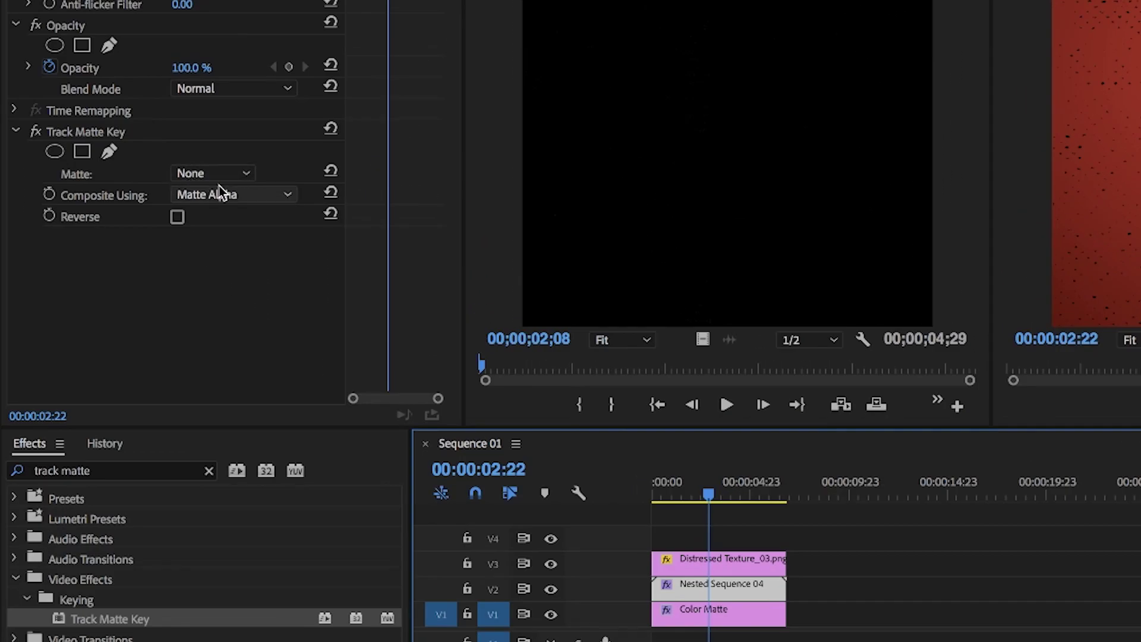
click(211, 174)
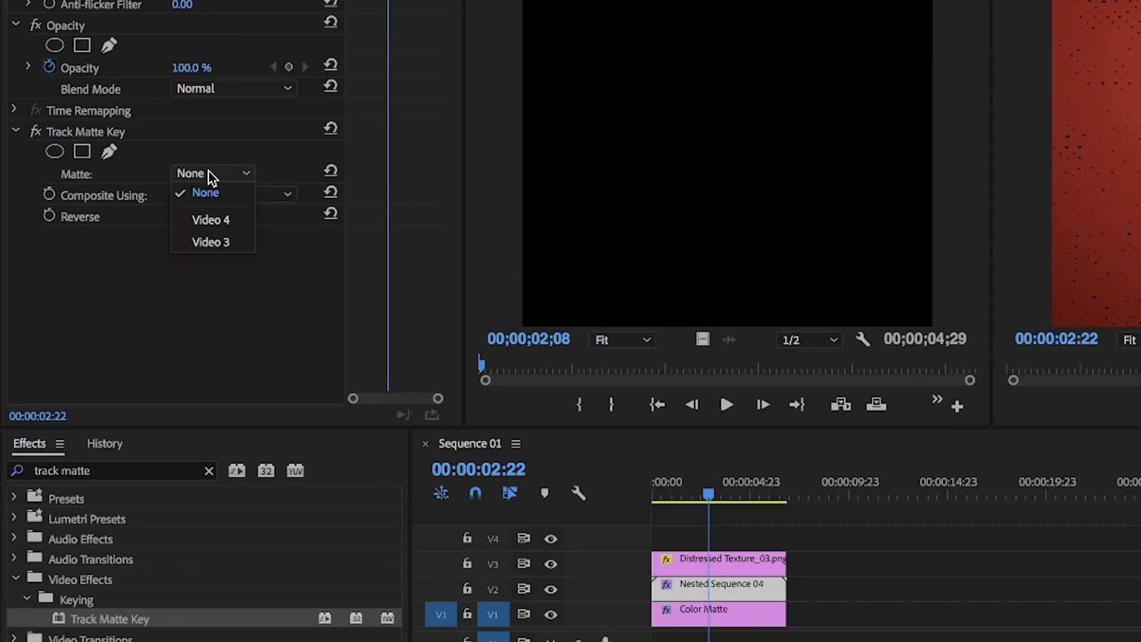
Set the Track Matte Key's Matte to Video 3 with Reverse enabled
click(221, 242)
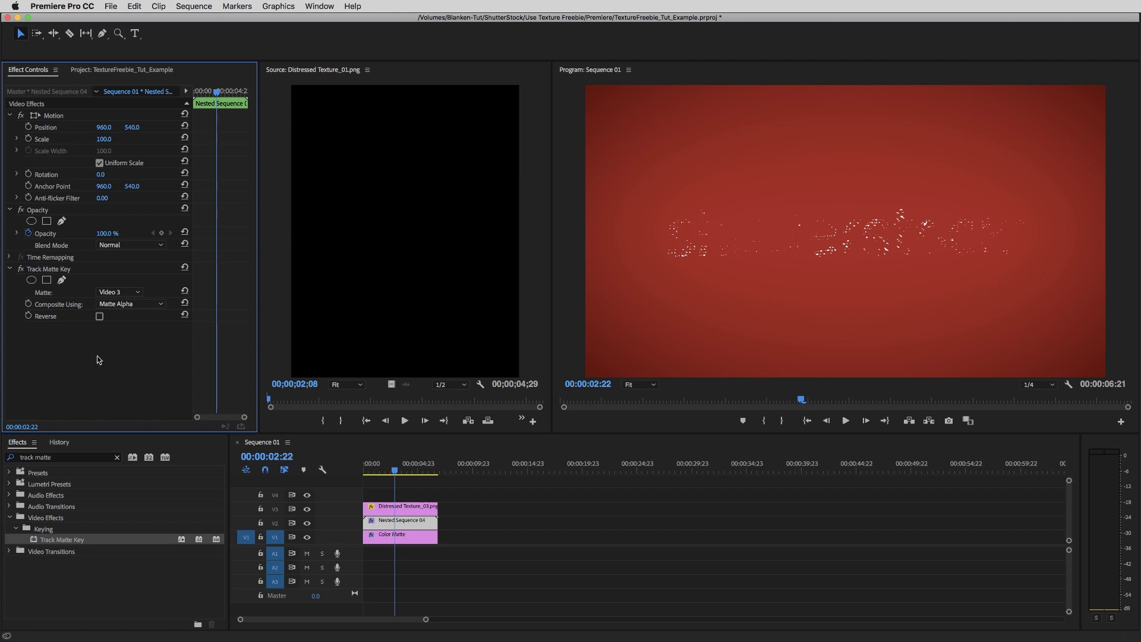
click(100, 317)
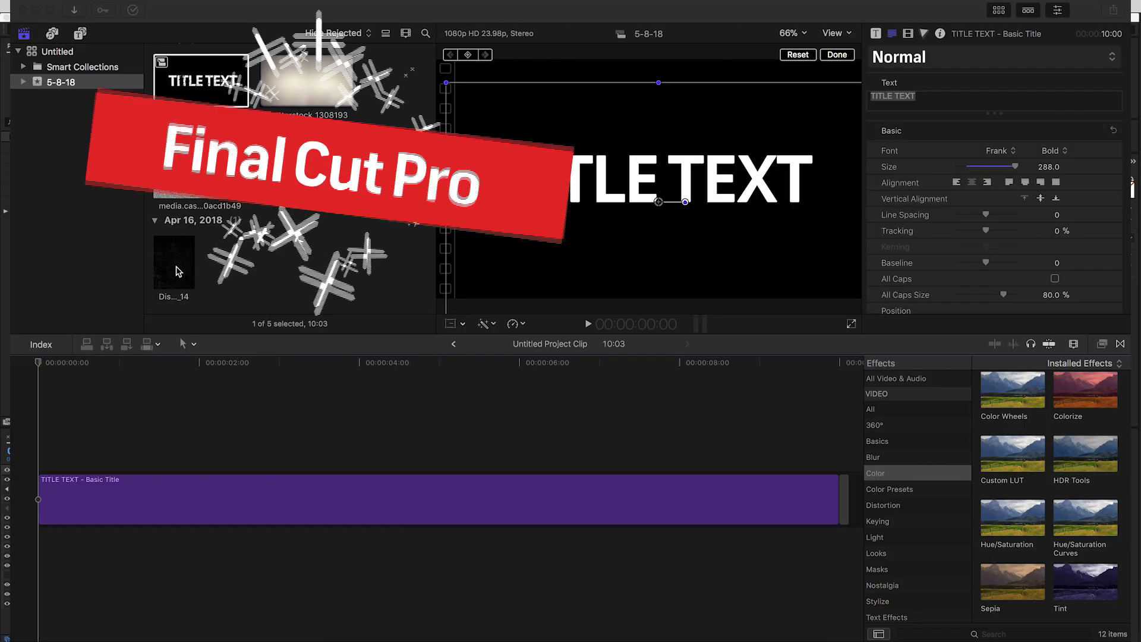
Add Distressed Texture_14 above the title, rotate it about -90°, and blend it as Silhouette Alpha
click(45, 366)
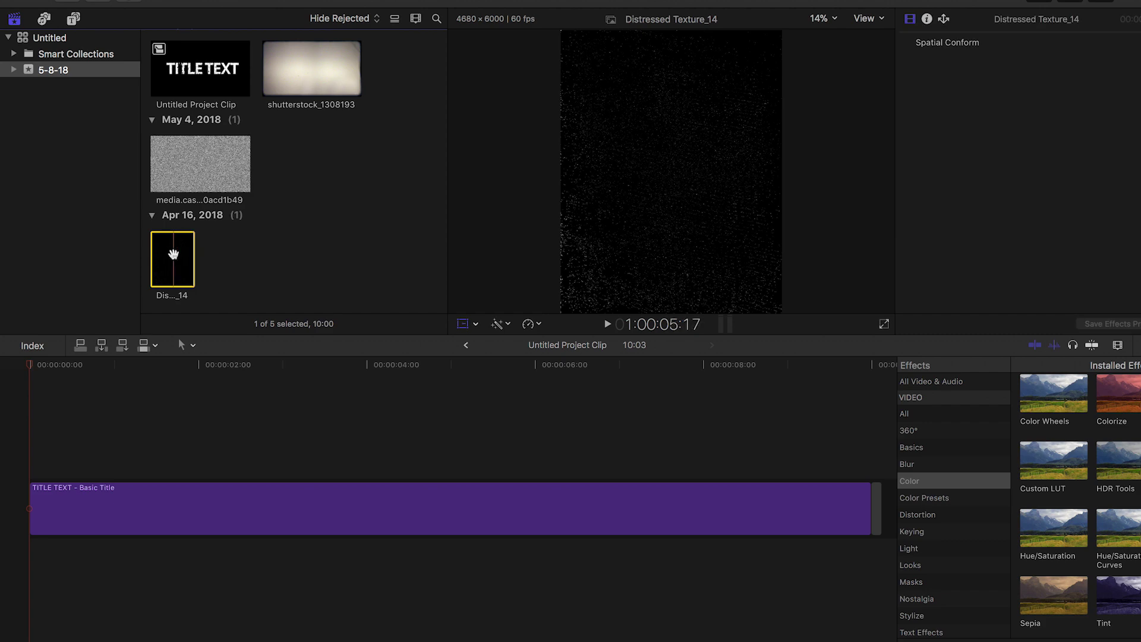
drag(174, 279, 45, 459)
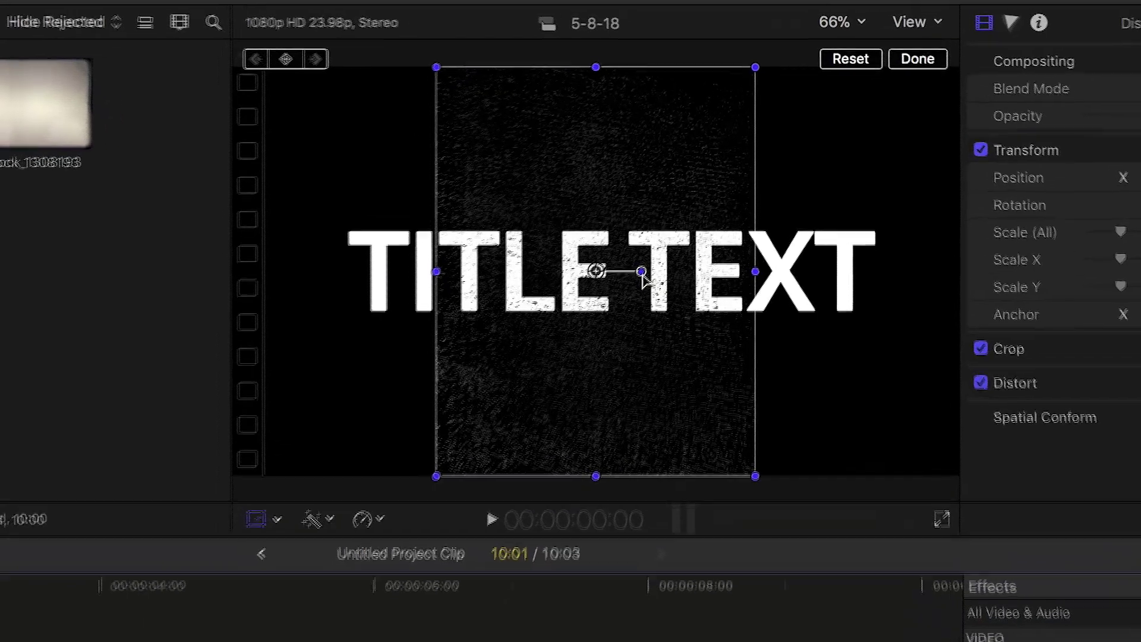
click(699, 172)
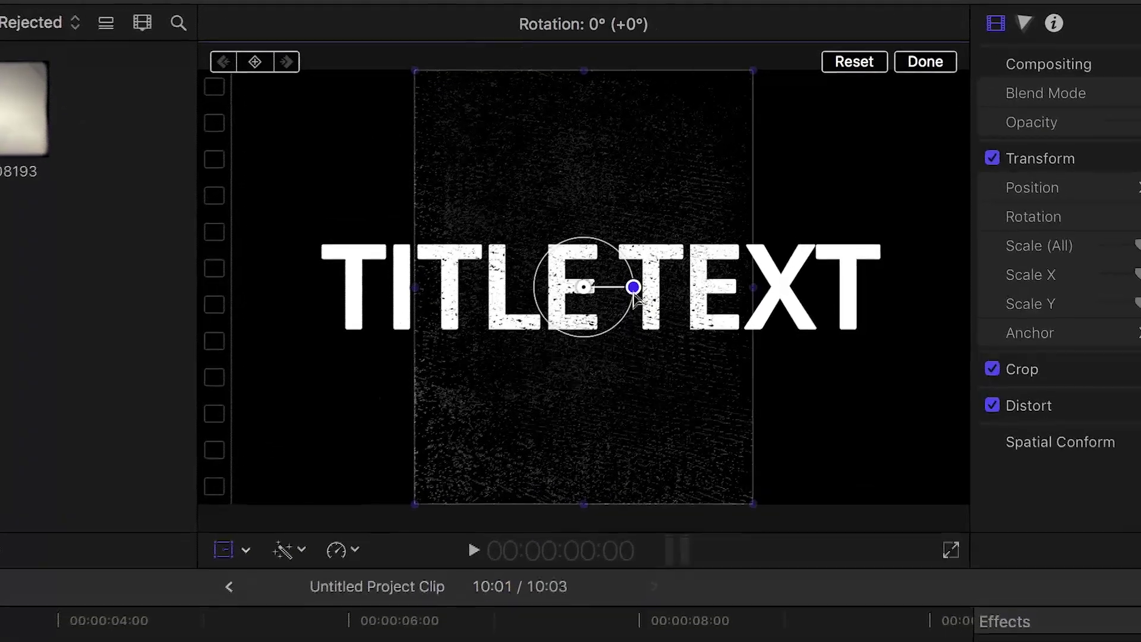
drag(634, 288, 584, 387)
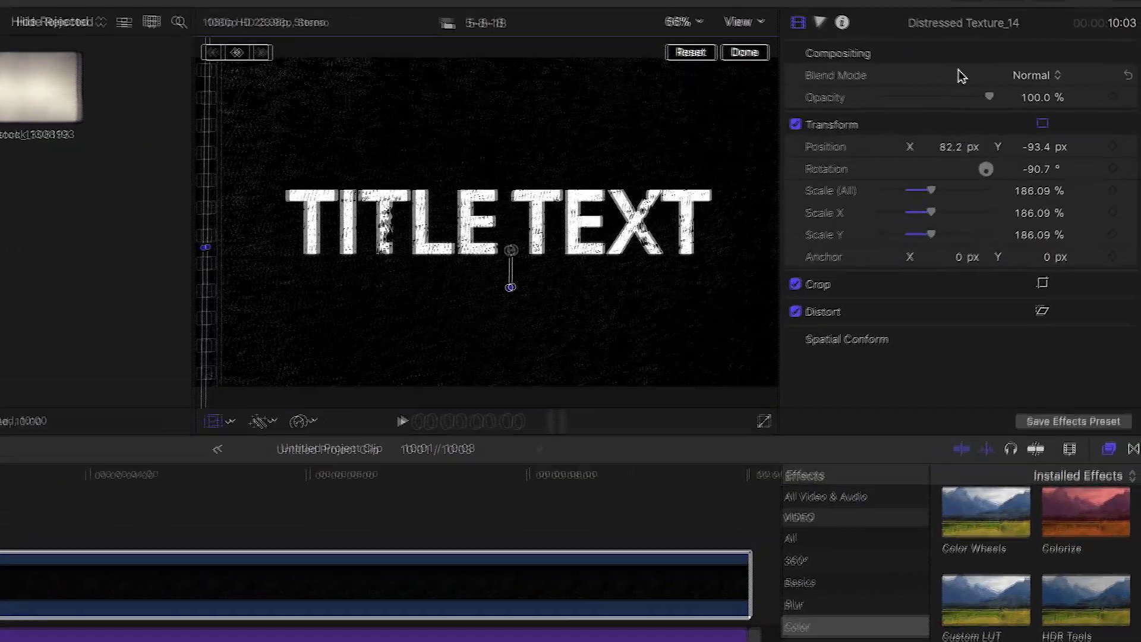
click(1032, 75)
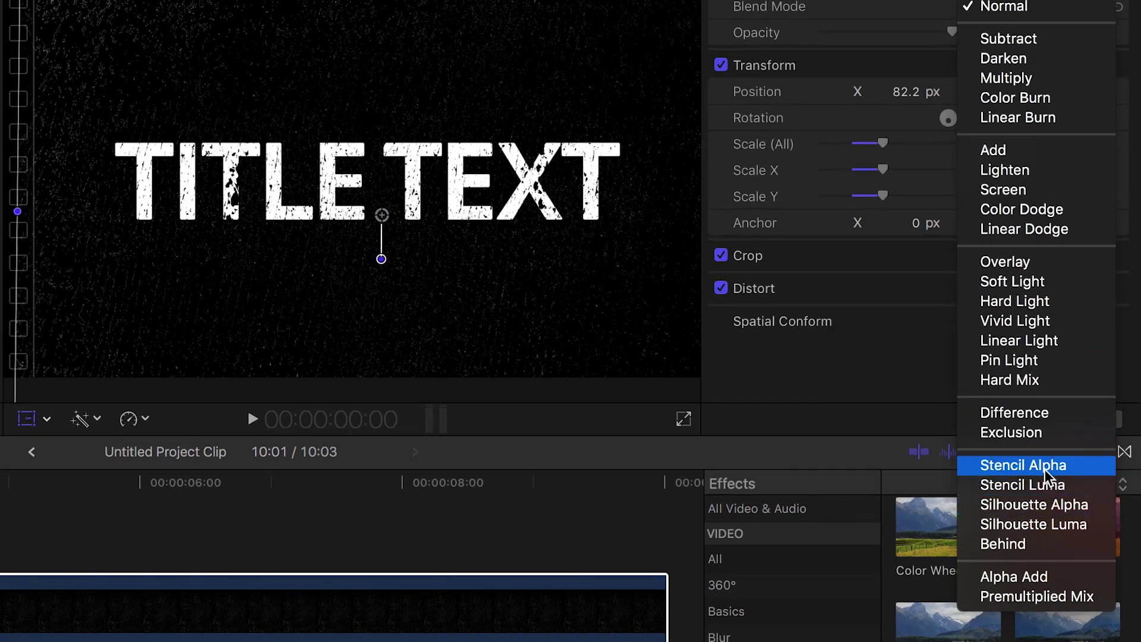
click(1050, 504)
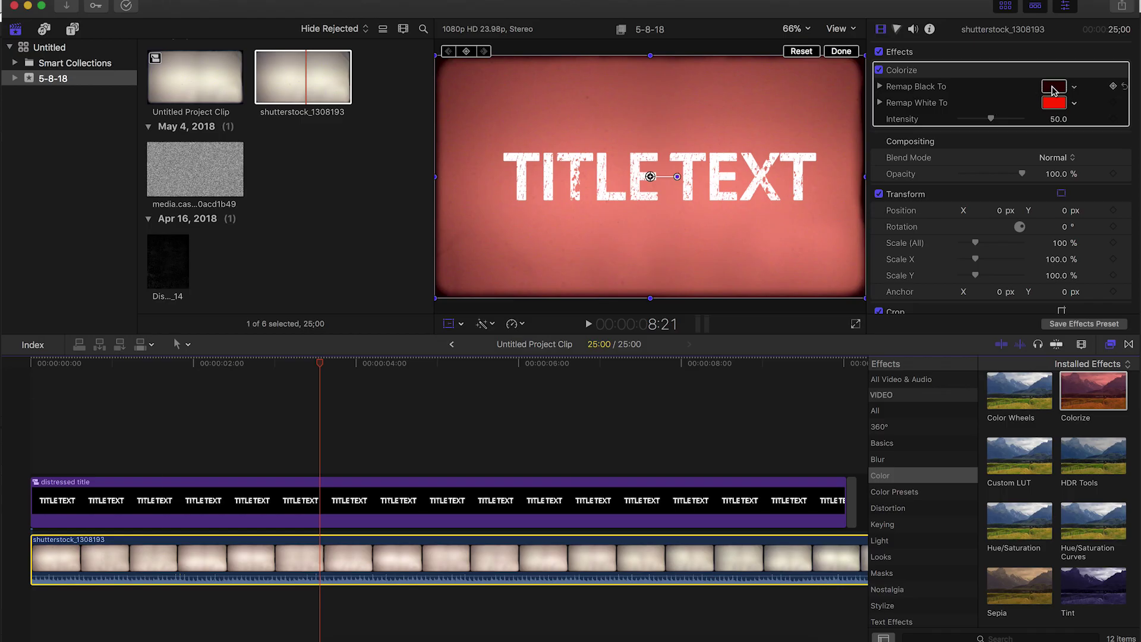
Remap the background's black tones to dark blue with Colorize and scale the title to 207%
click(1054, 88)
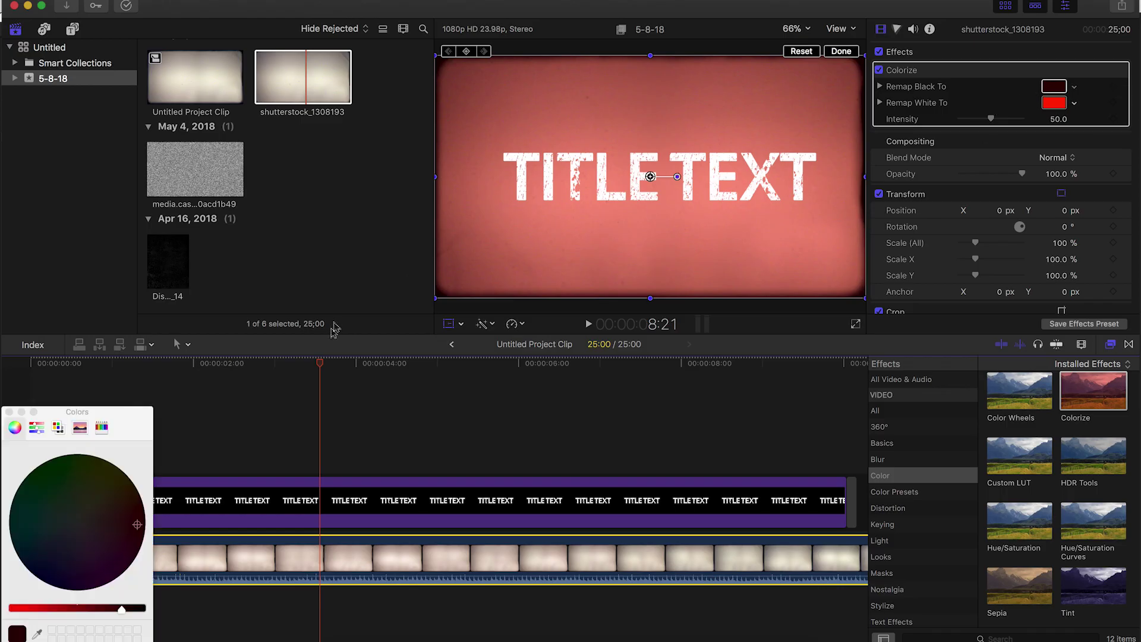
click(48, 568)
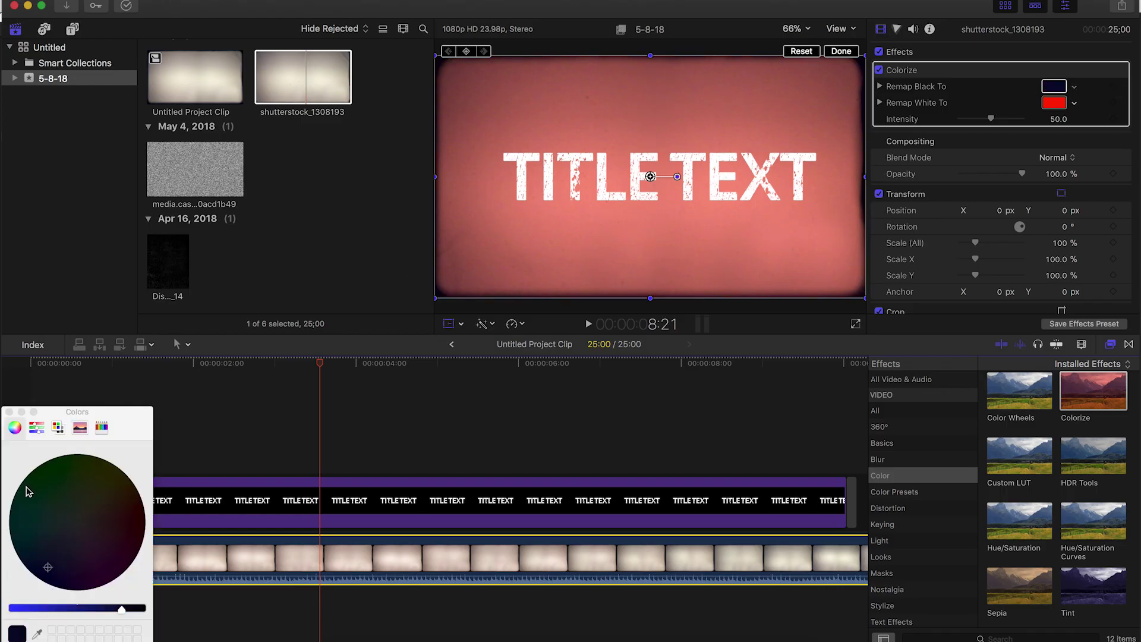
click(9, 412)
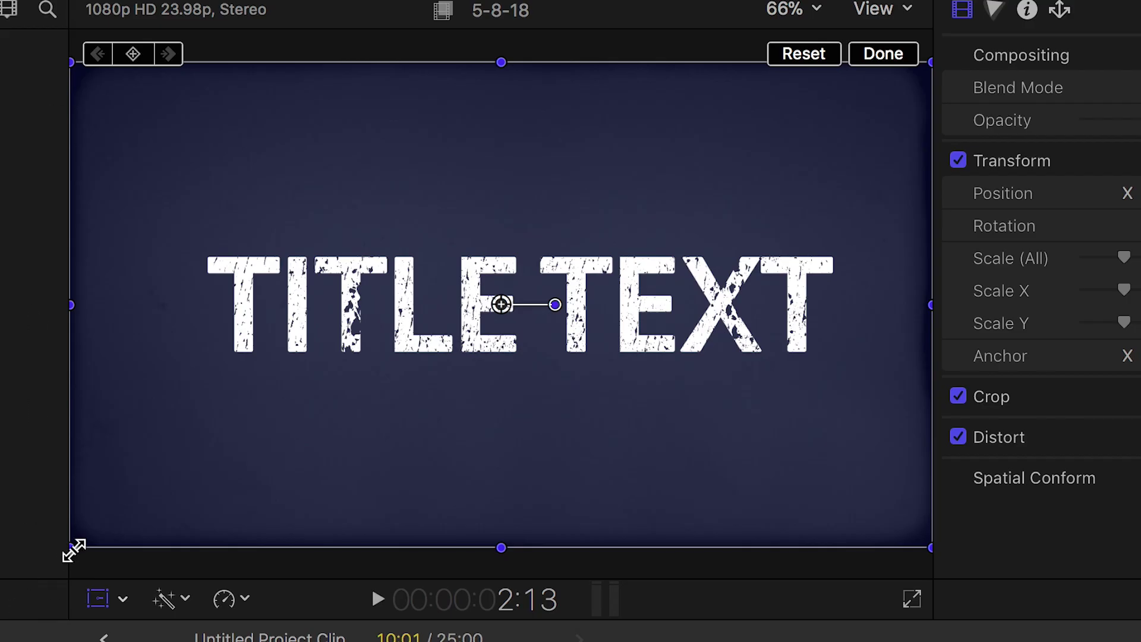
drag(74, 550, 5, 619)
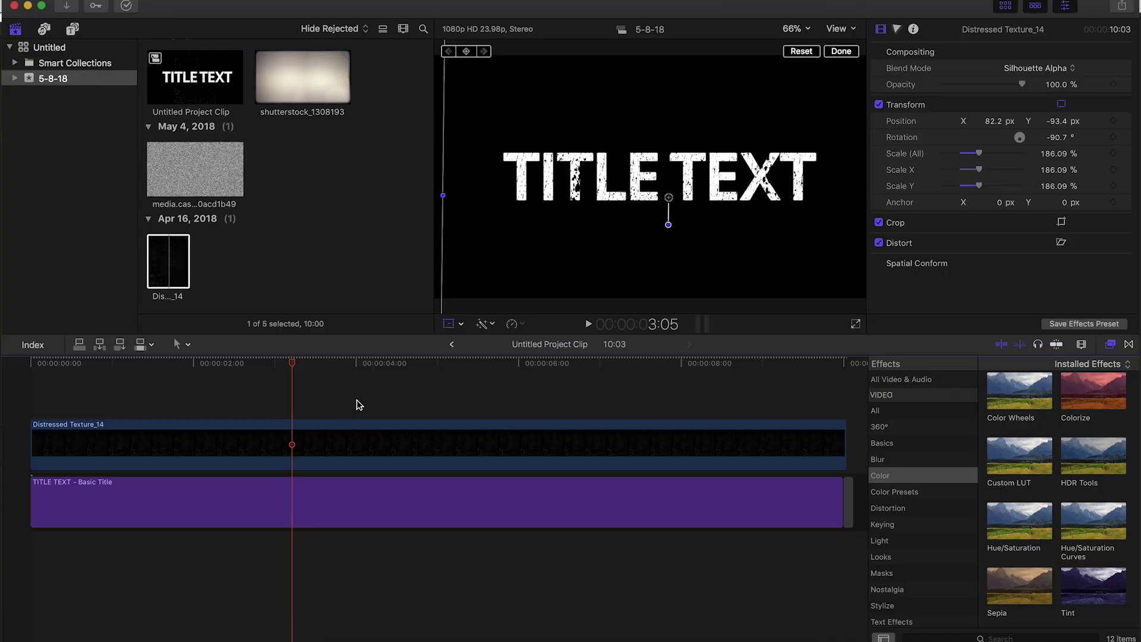
drag(359, 404, 224, 585)
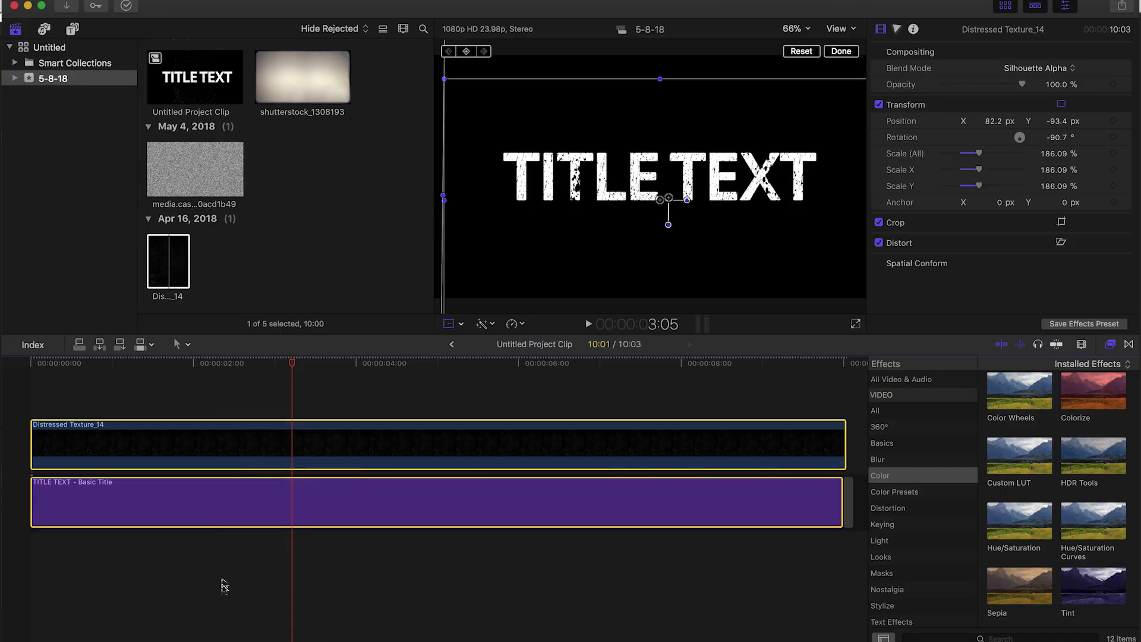
Combine the selected texture and title clips into a compound clip named 'distressed title'
right_click(254, 493)
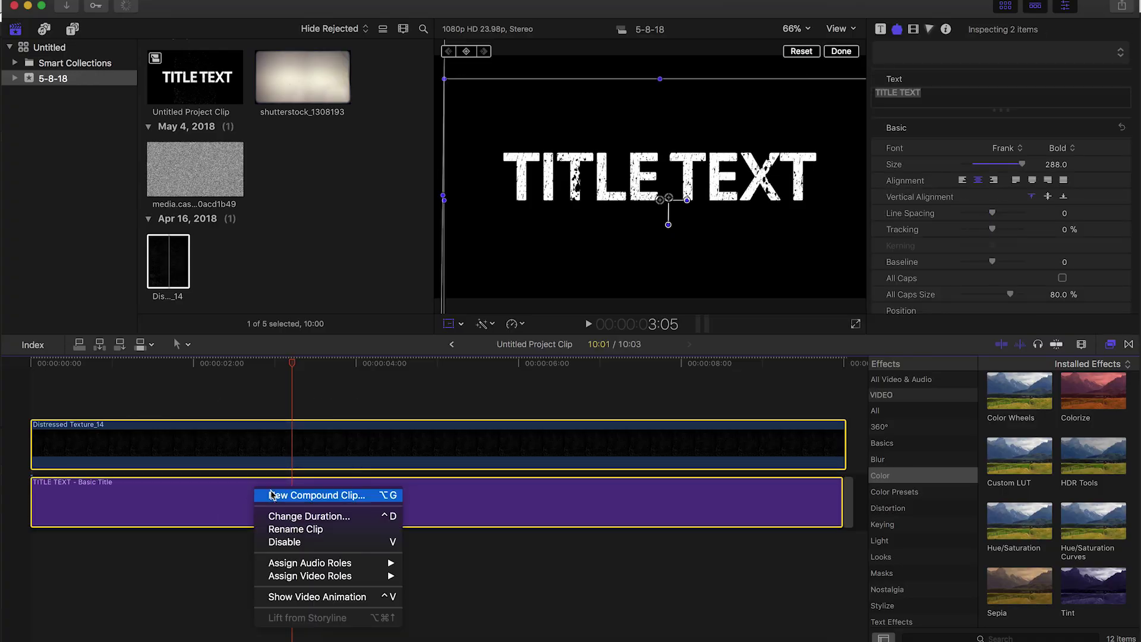
click(276, 498)
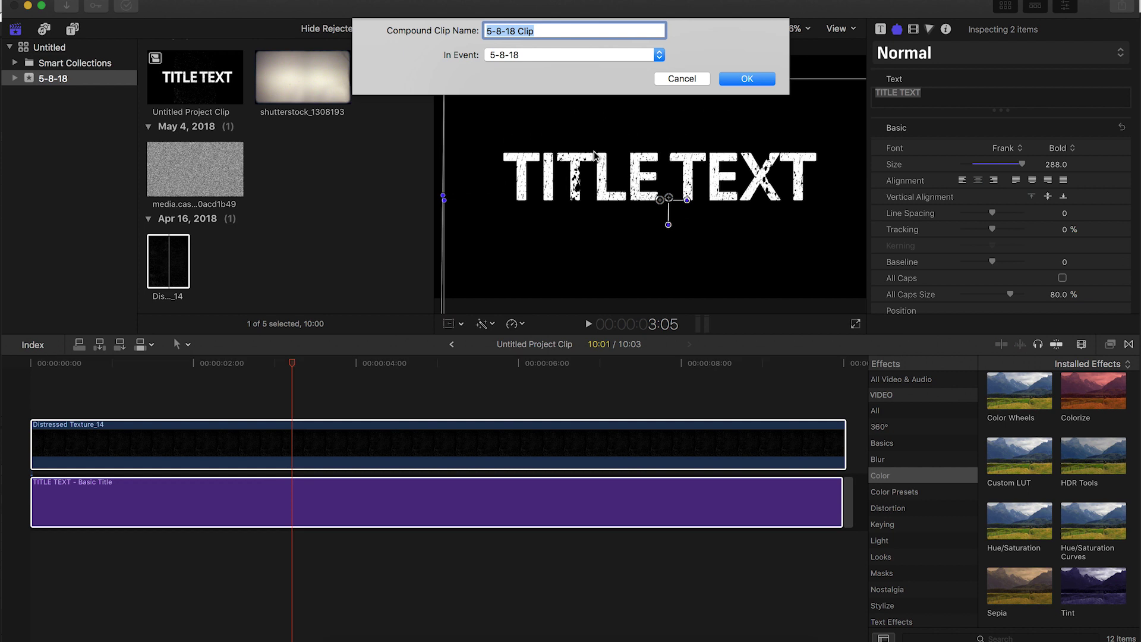
text(tressed title)
key(Return)
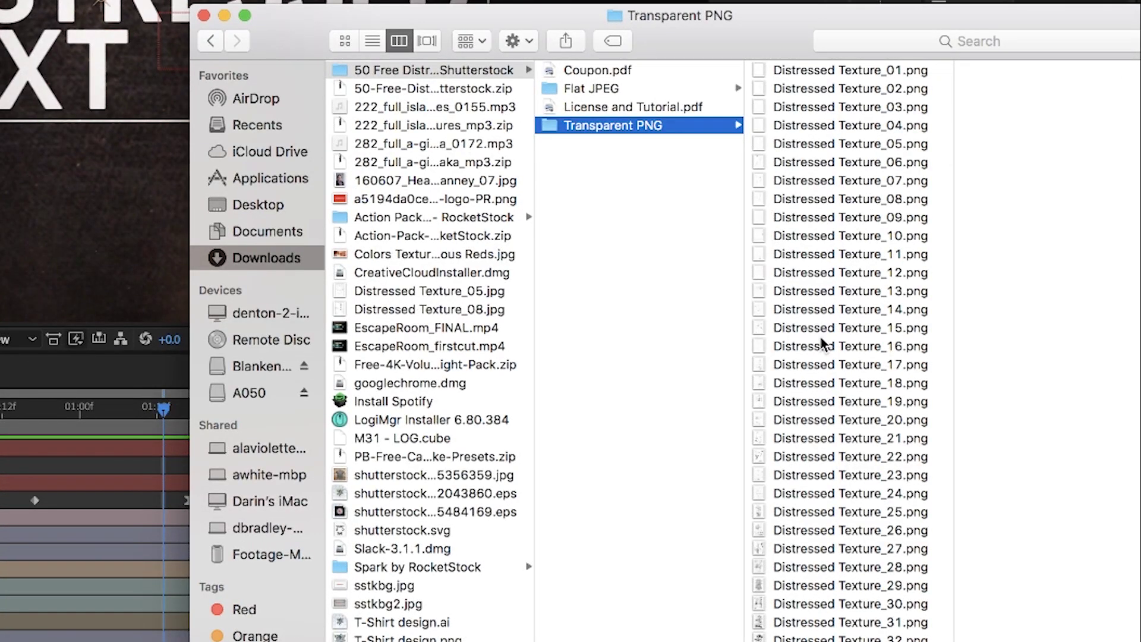
Select Distressed Texture_11.png in the Transparent PNG folder for import into After Effects
click(826, 254)
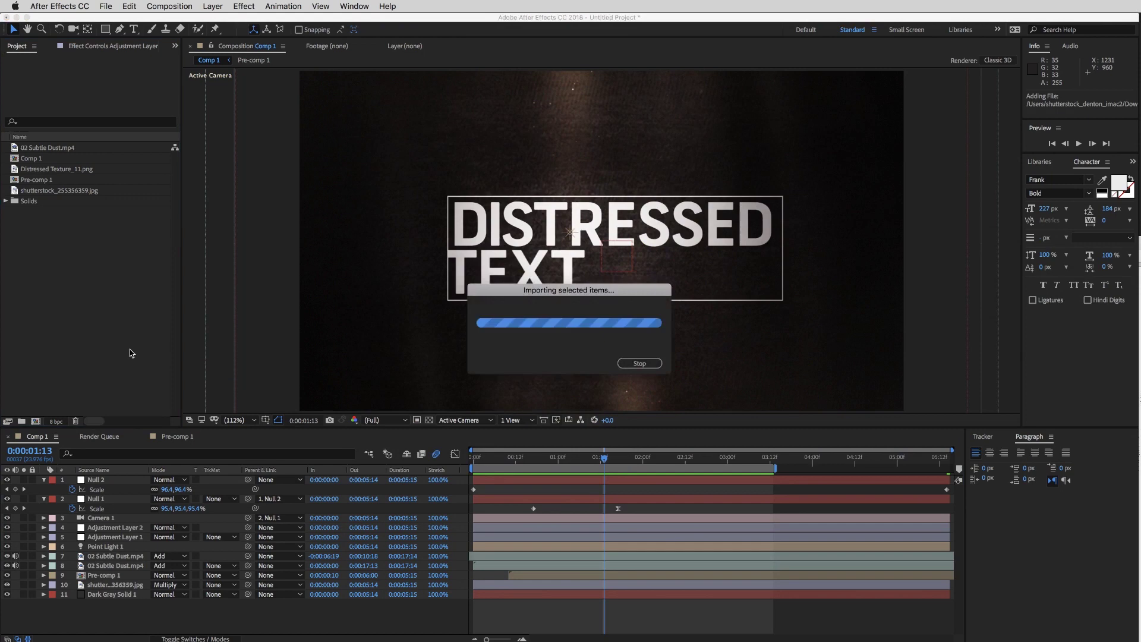
Place Distressed Texture_11.png in Comp 1 above Pre-comp 1, briefly soloing Pre-comp 1 to check it
drag(76, 180, 113, 574)
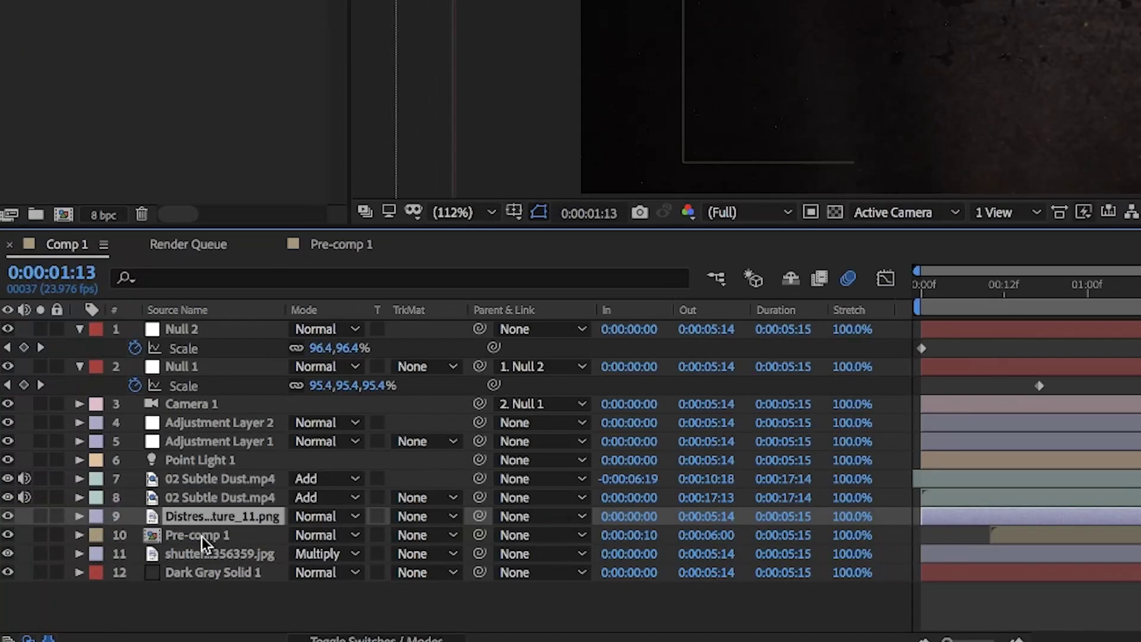
click(201, 536)
click(40, 535)
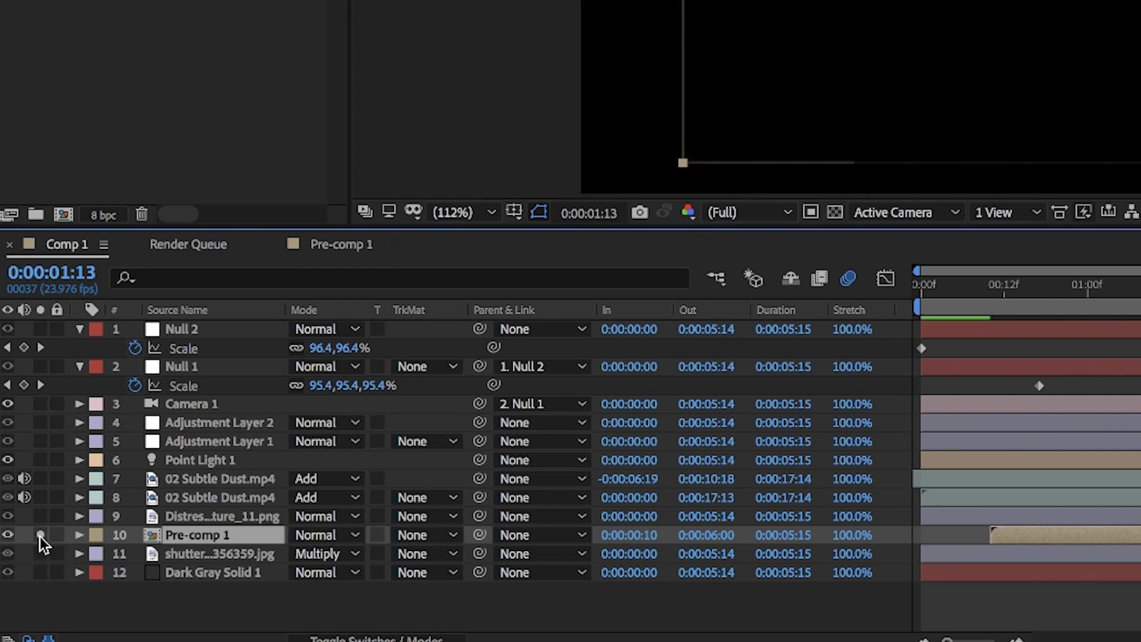
click(40, 535)
key(ctrl+Up)
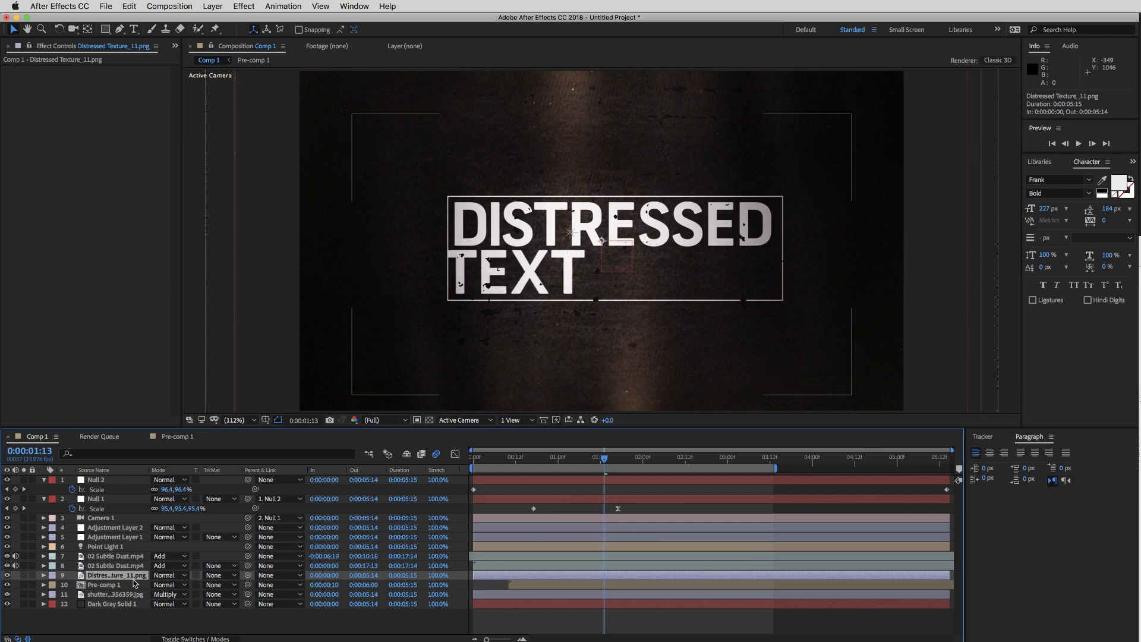
click(243, 6)
Apply a Generate > Fill effect to the texture layer to preview it
mouse_move(262, 144)
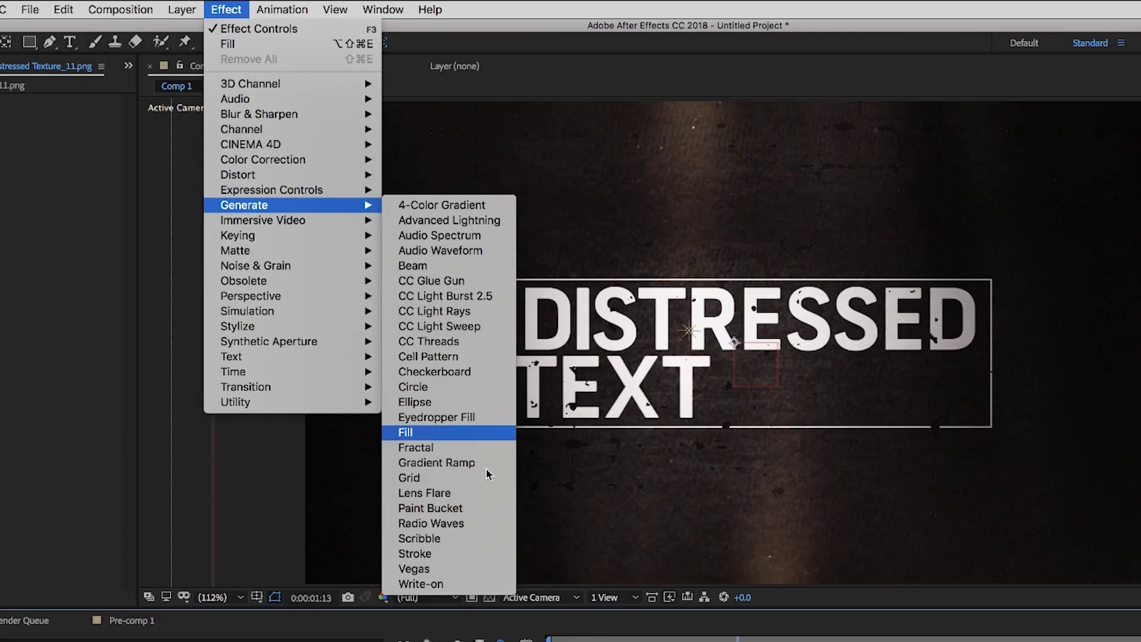
click(469, 437)
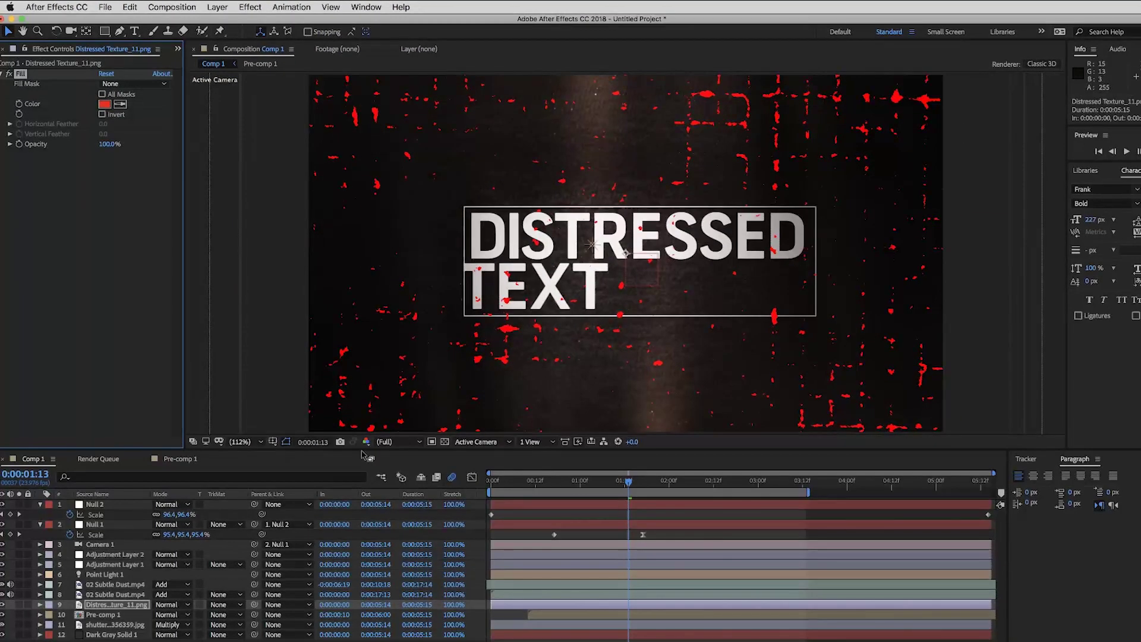
click(148, 604)
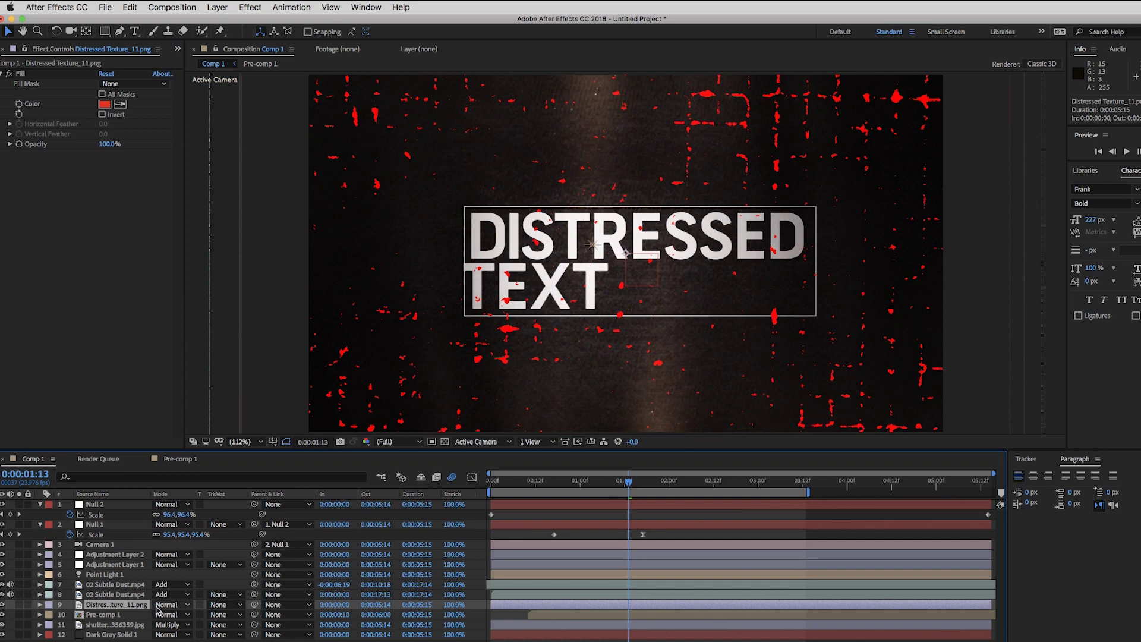
Scale the texture layer to 48%, rotate it to 73°, and move it higher in the frame
key(s)
drag(169, 616, 196, 579)
key(r)
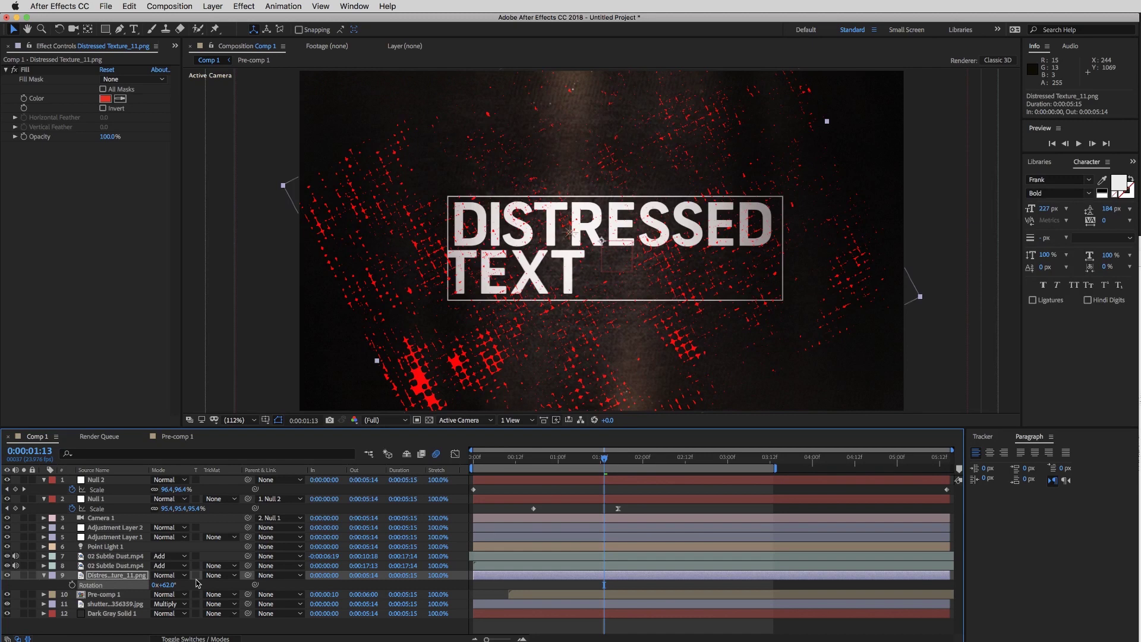
drag(198, 584, 205, 583)
drag(473, 324, 475, 273)
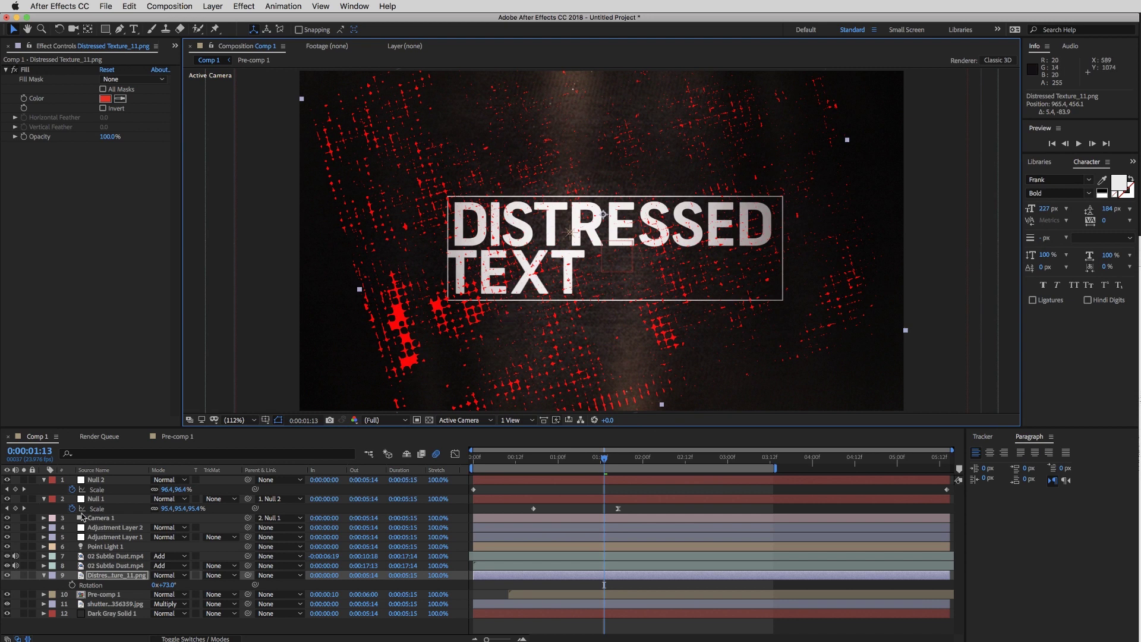
Delete the red Fill effect from the texture layer
click(96, 577)
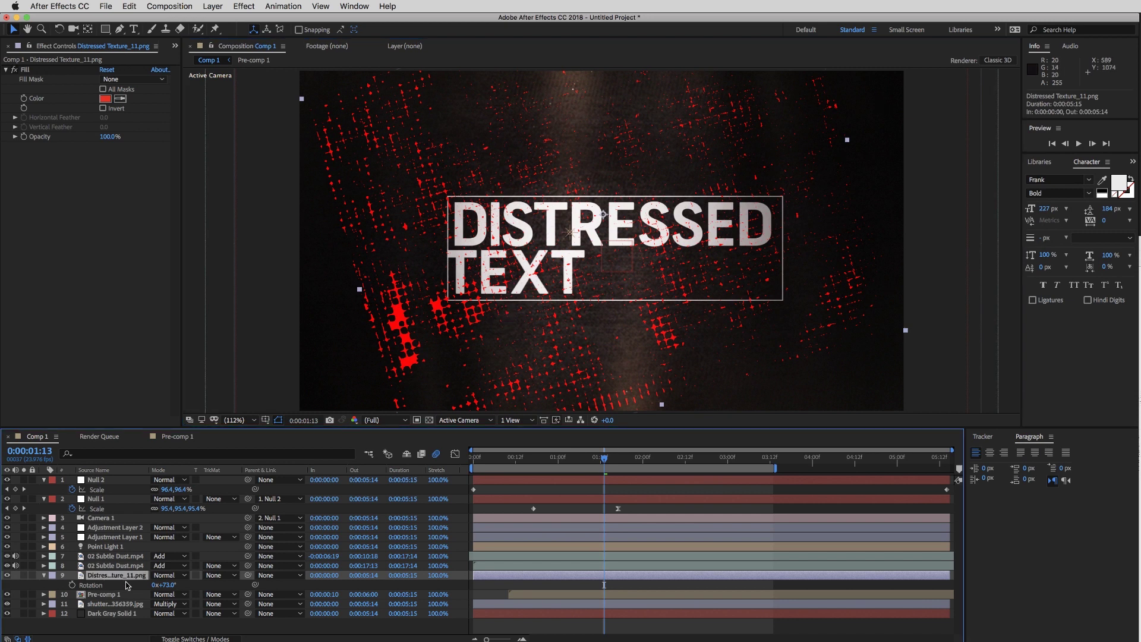
click(26, 70)
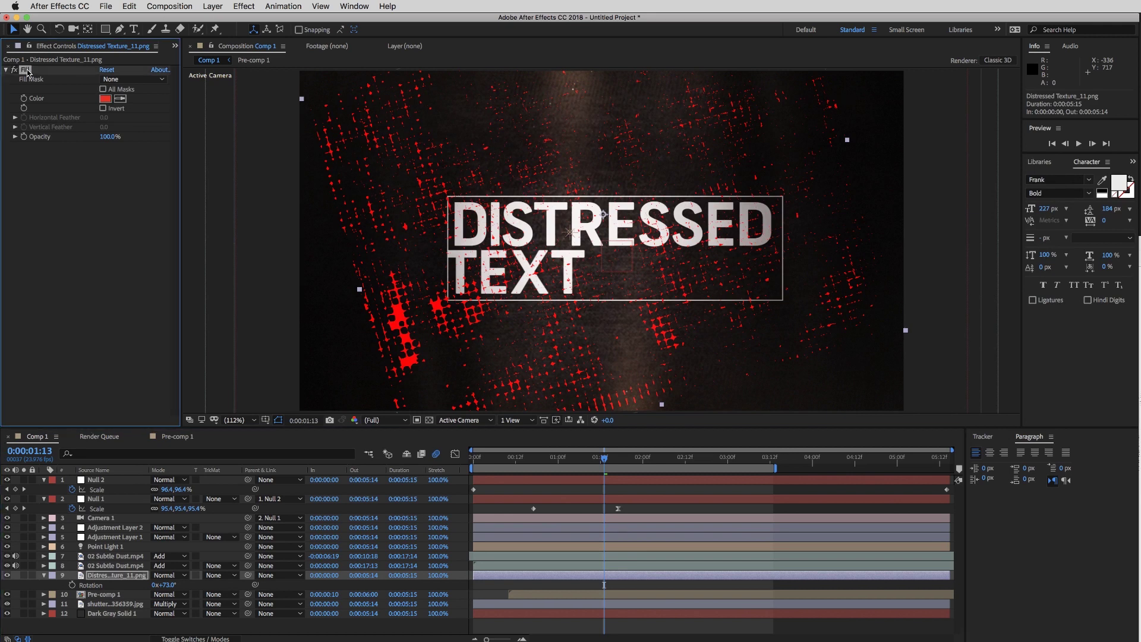
key(Delete)
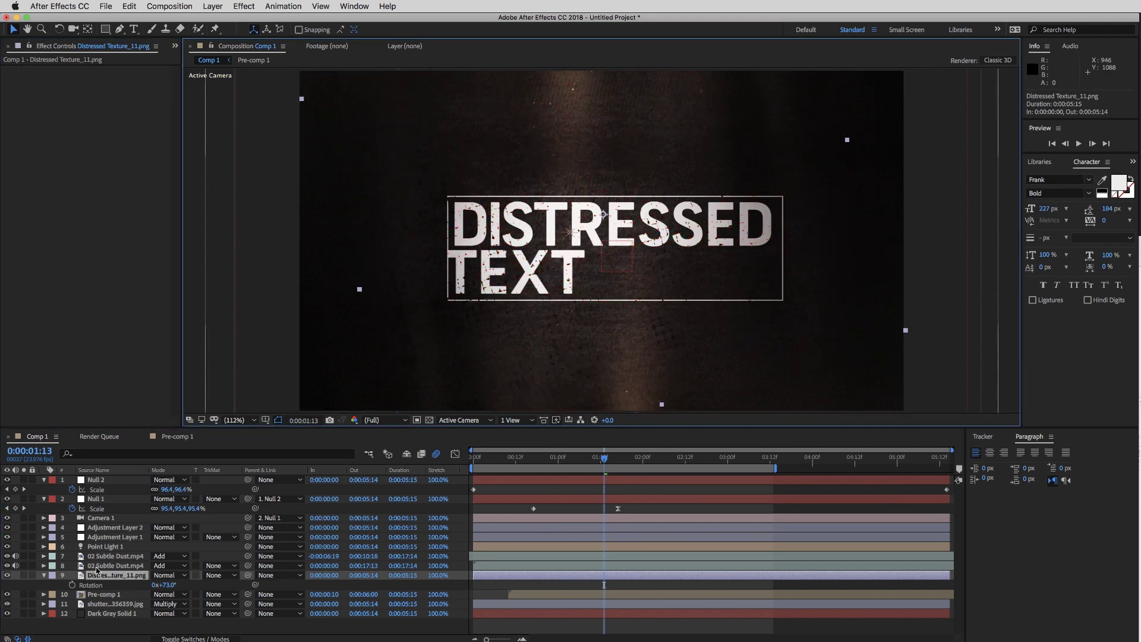
Select Pre-comp 1 and solo it briefly to inspect the text alone
click(104, 595)
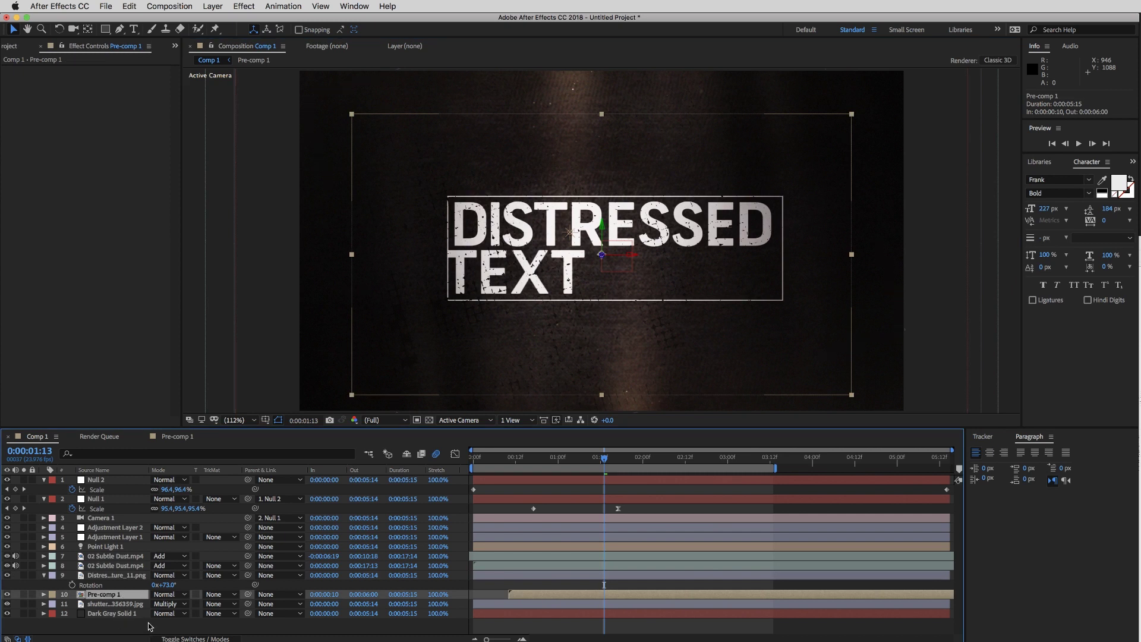
click(24, 594)
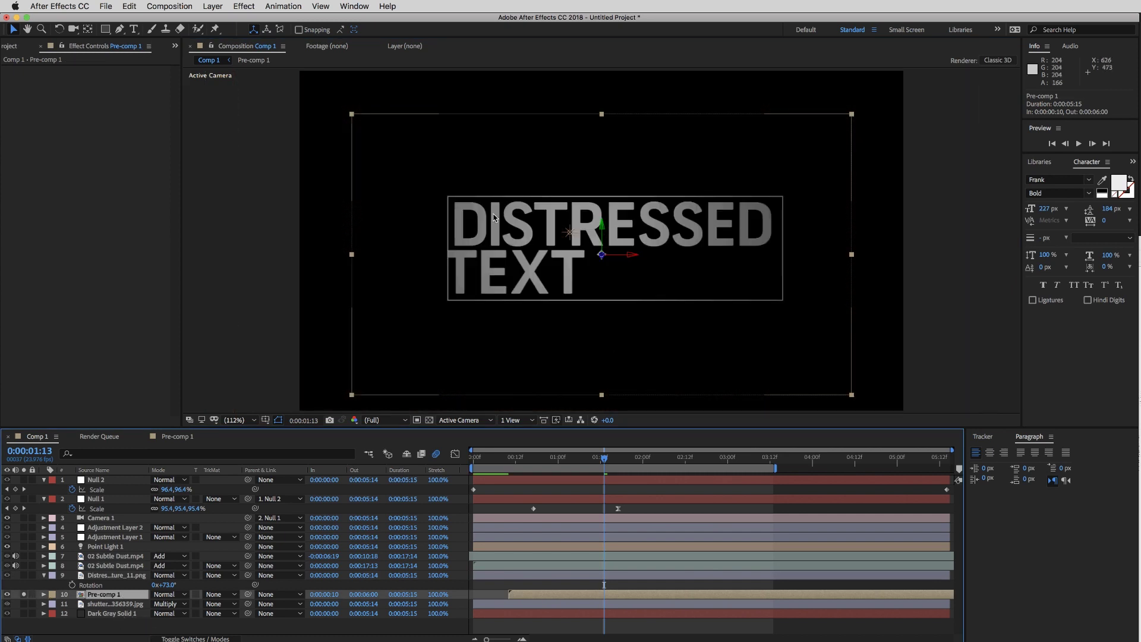
click(24, 594)
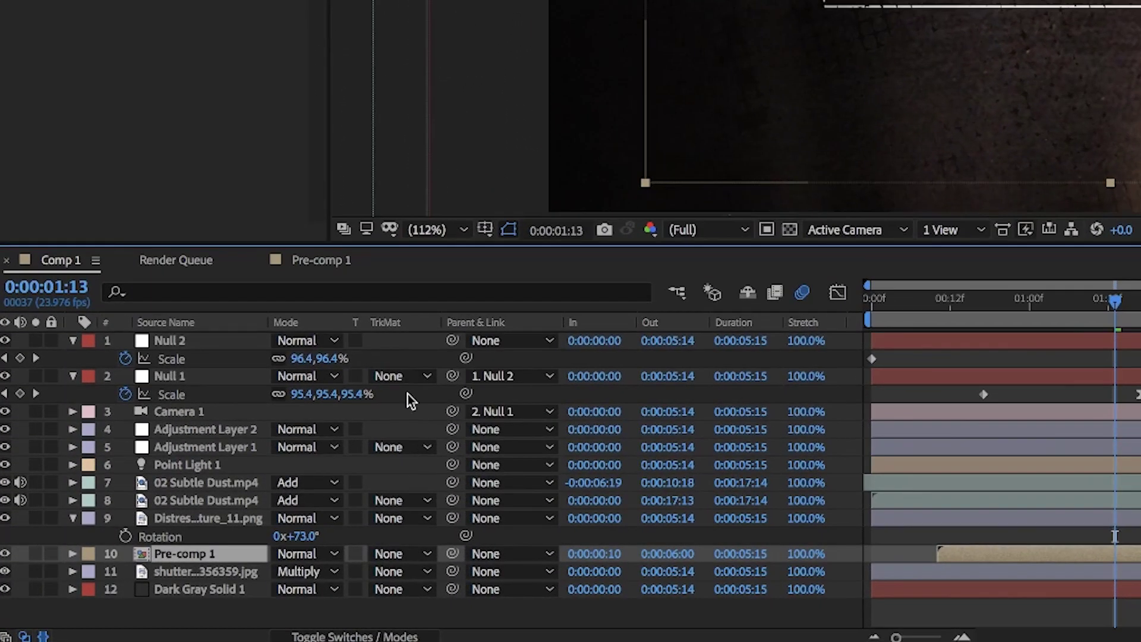
Set Pre-comp 1's track matte to Alpha Inverted Matte using Distressed Texture_11.png
click(399, 555)
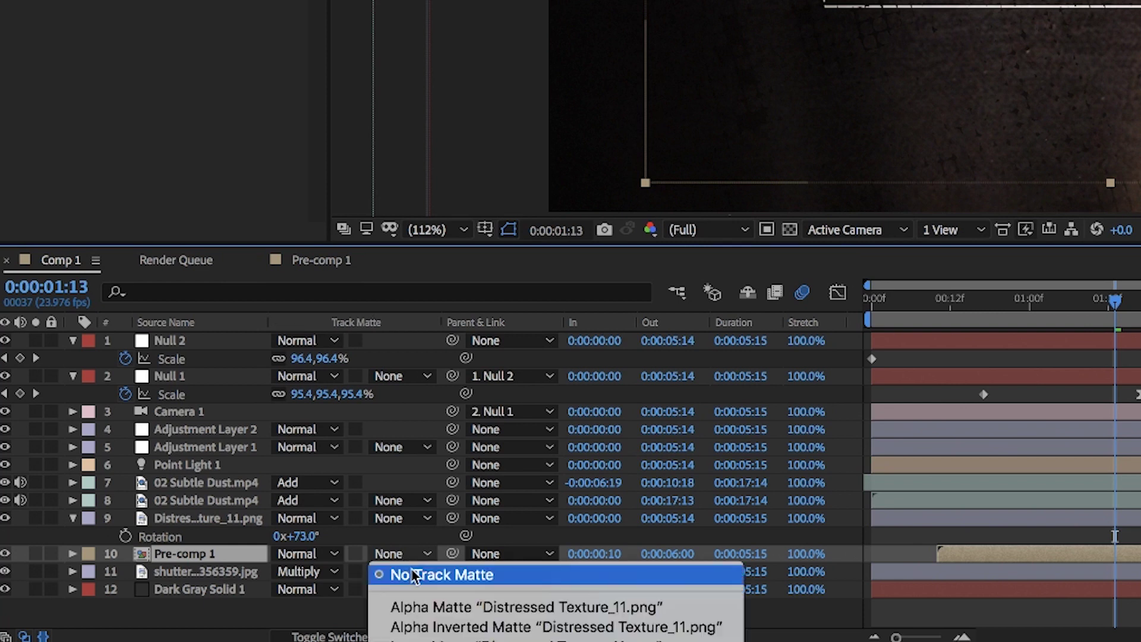
click(416, 608)
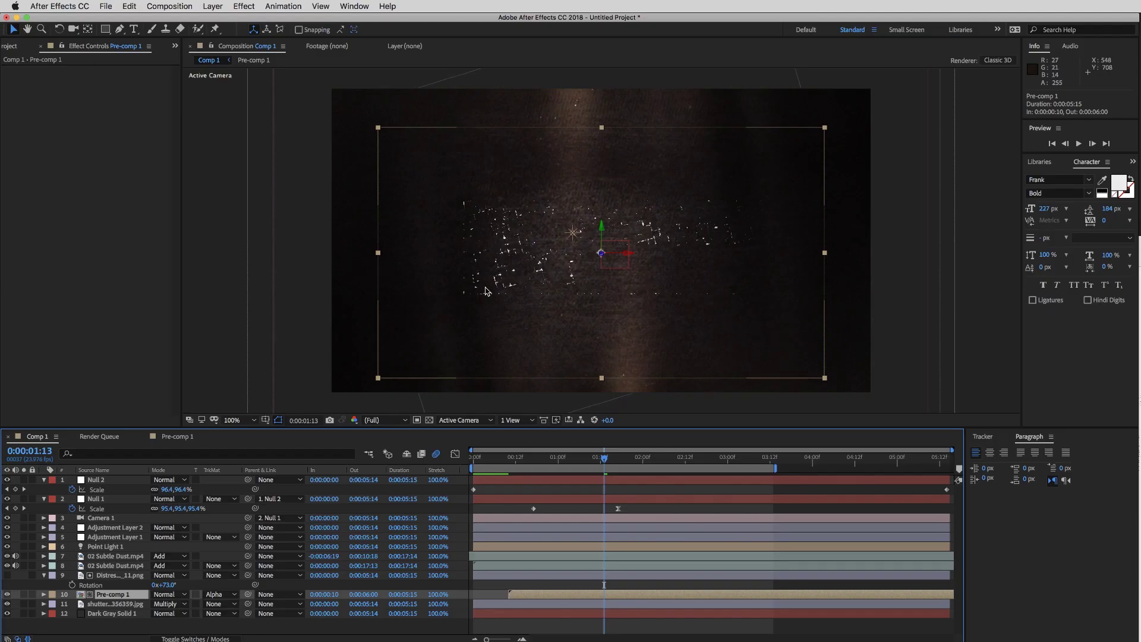
scroll(237, 423, up, 1)
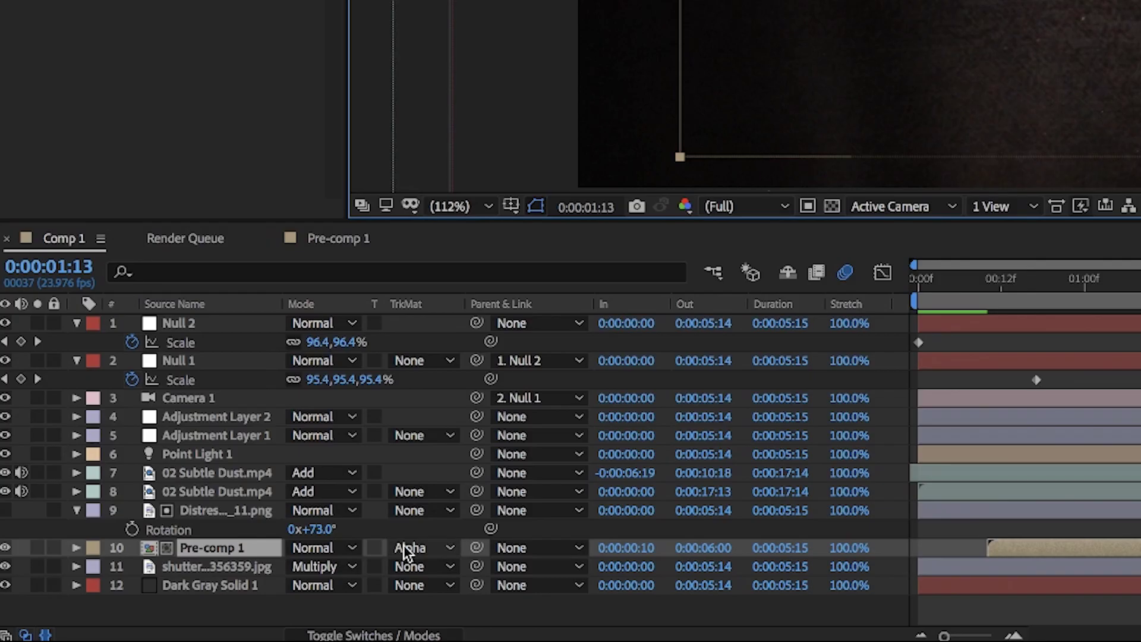
click(406, 551)
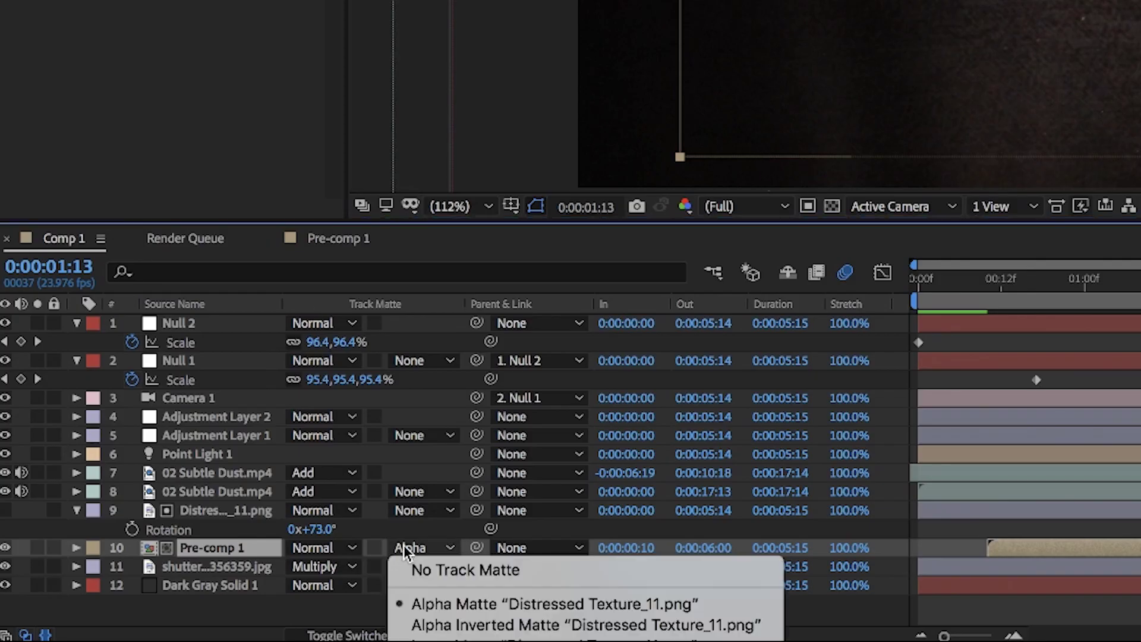
click(497, 622)
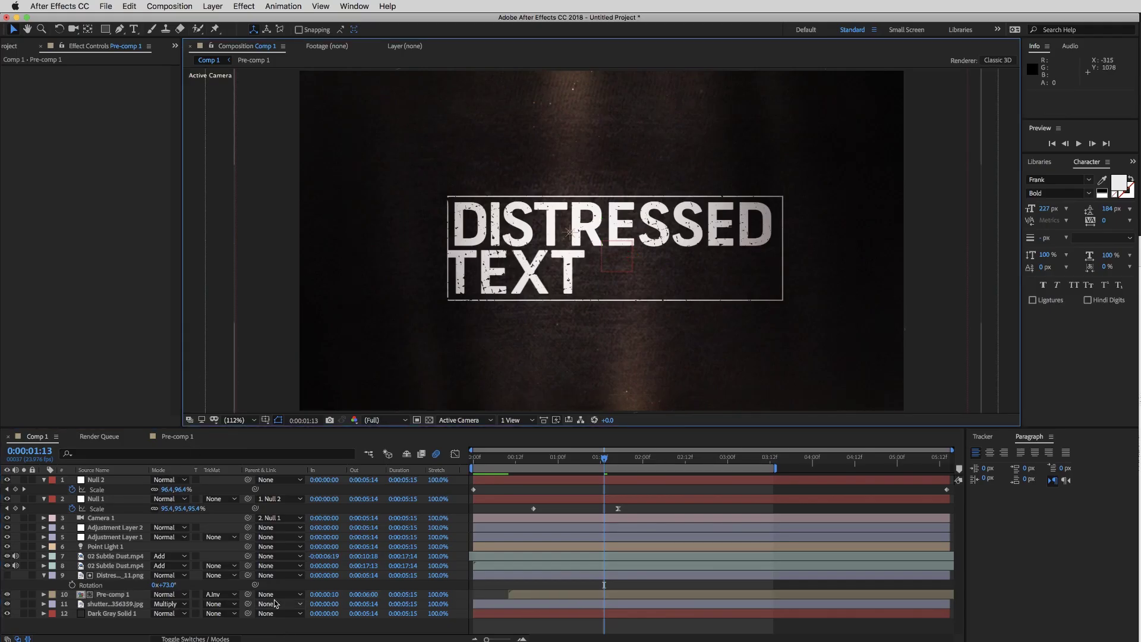
click(44, 575)
Enable the 3D switch on Distressed Texture_11.png and parent it to layer 10, Pre-comp 1
key(F4)
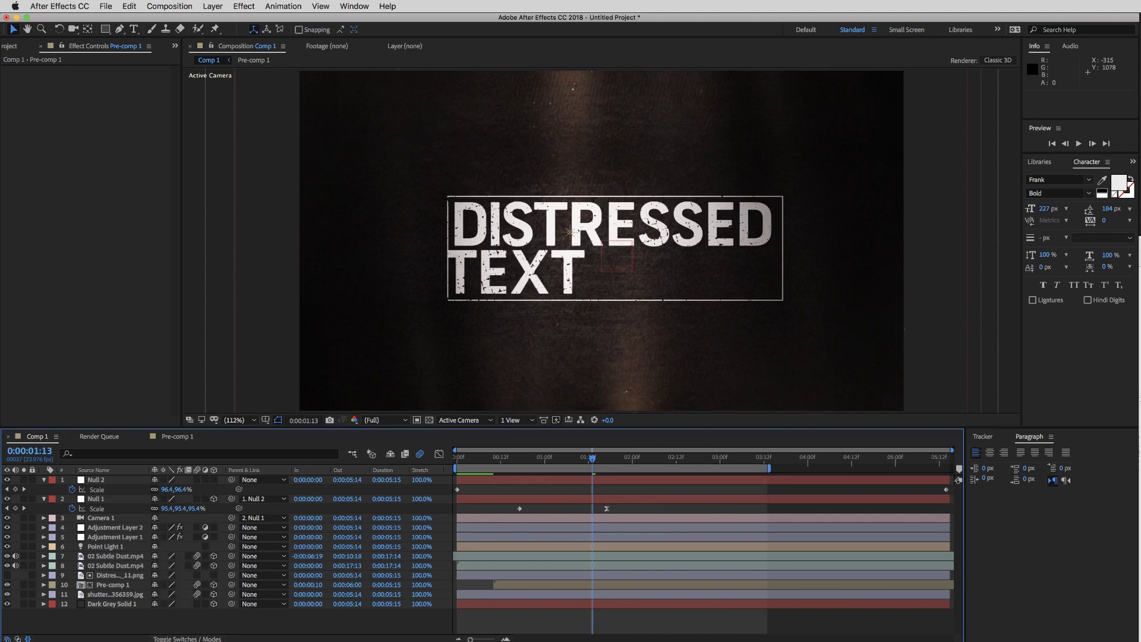
click(137, 584)
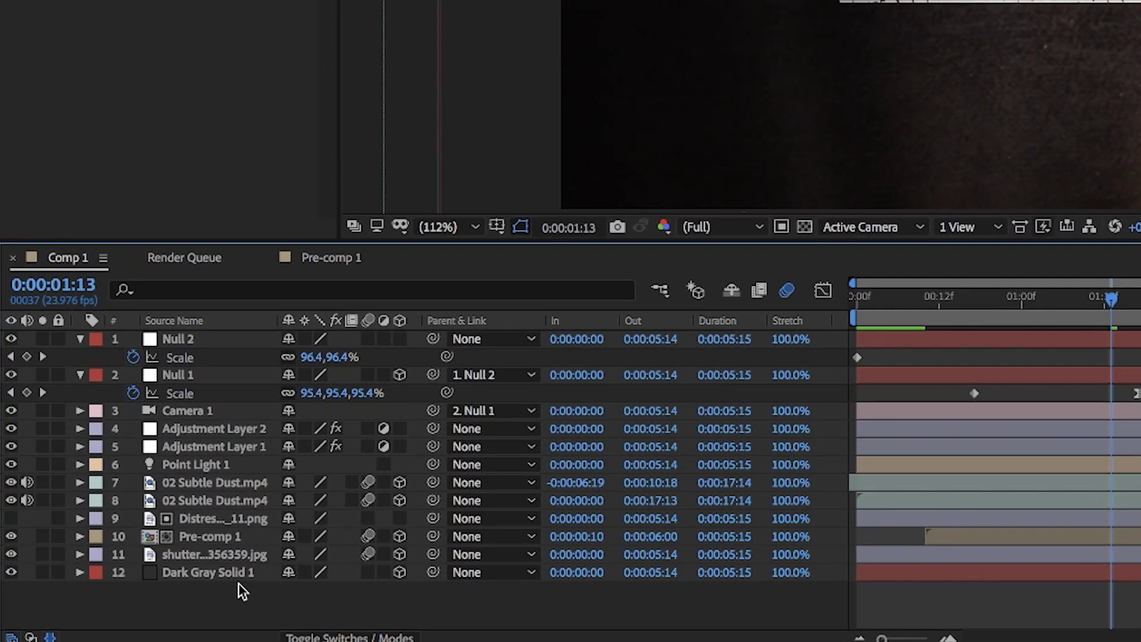
click(400, 518)
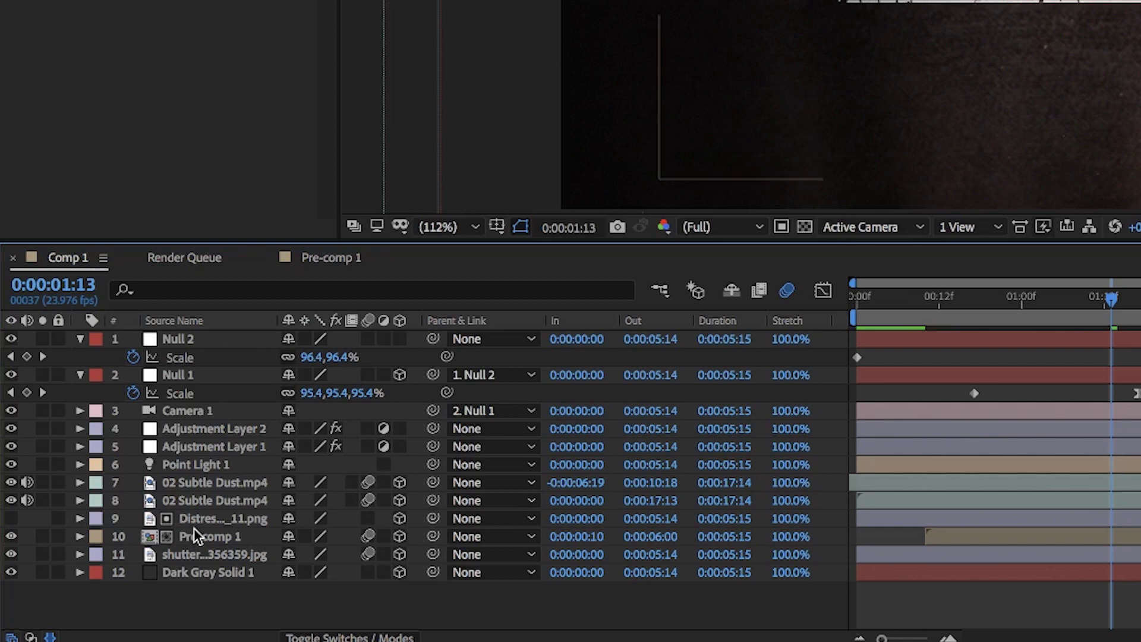
drag(433, 519, 212, 536)
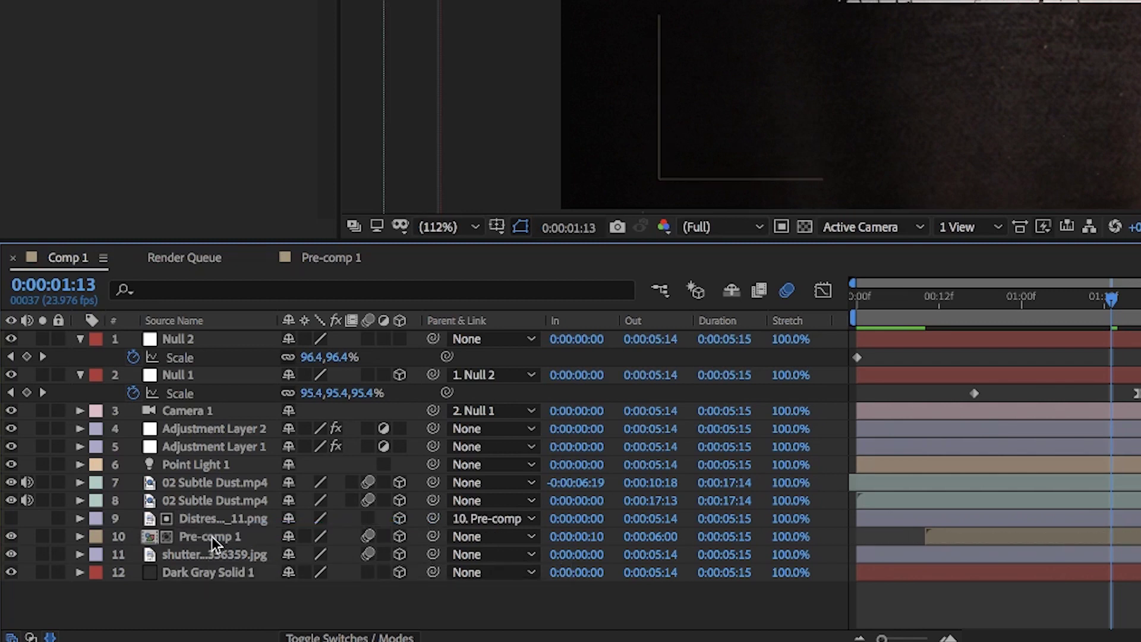